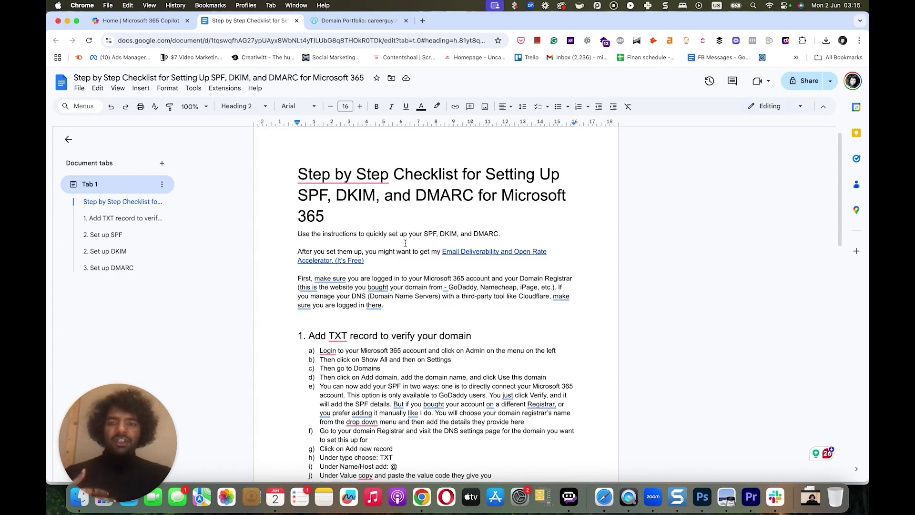
- Scroll the checklist to read the TXT verification steps a–l
scroll(377, 316, down, 1)
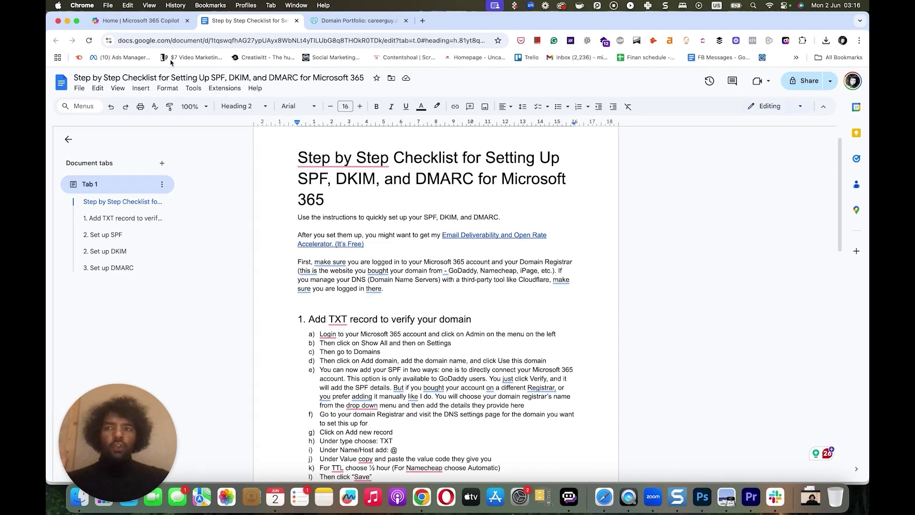
- Go from the Microsoft 365 home page into the admin center's Settings > Domains list
click(161, 20)
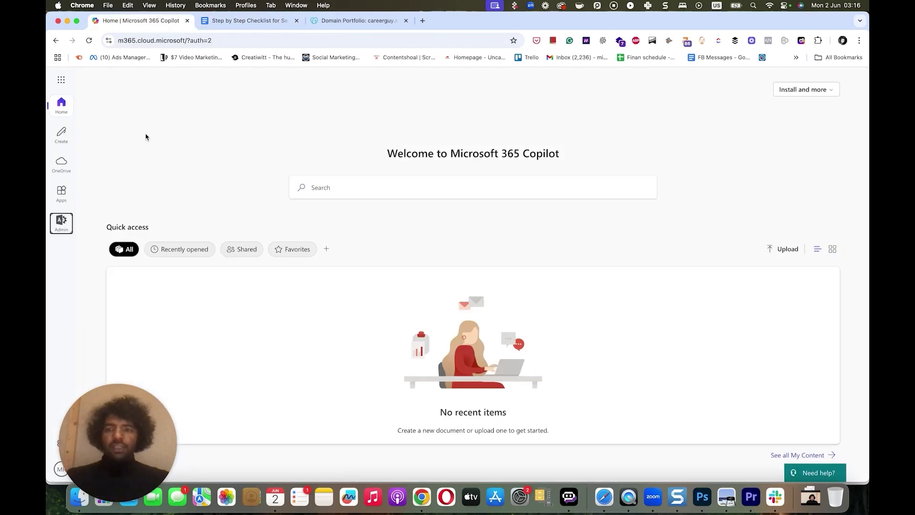
click(60, 223)
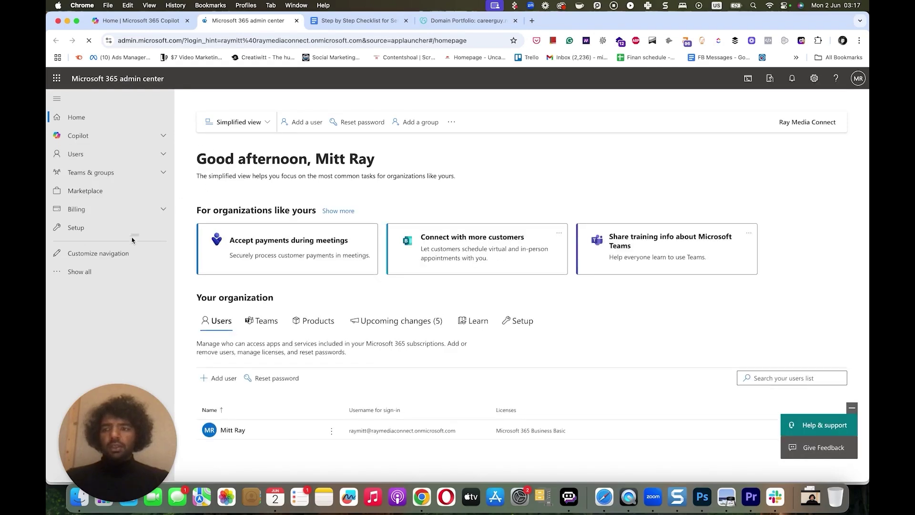
click(88, 272)
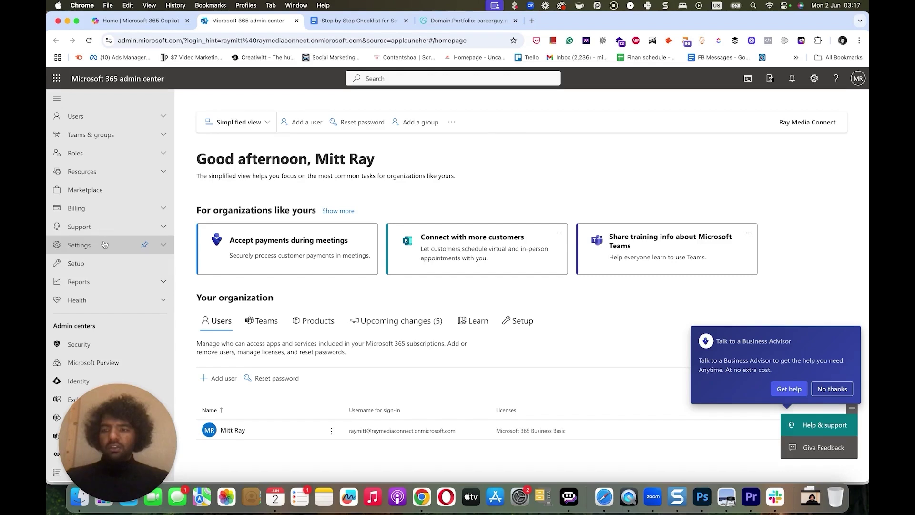
click(99, 245)
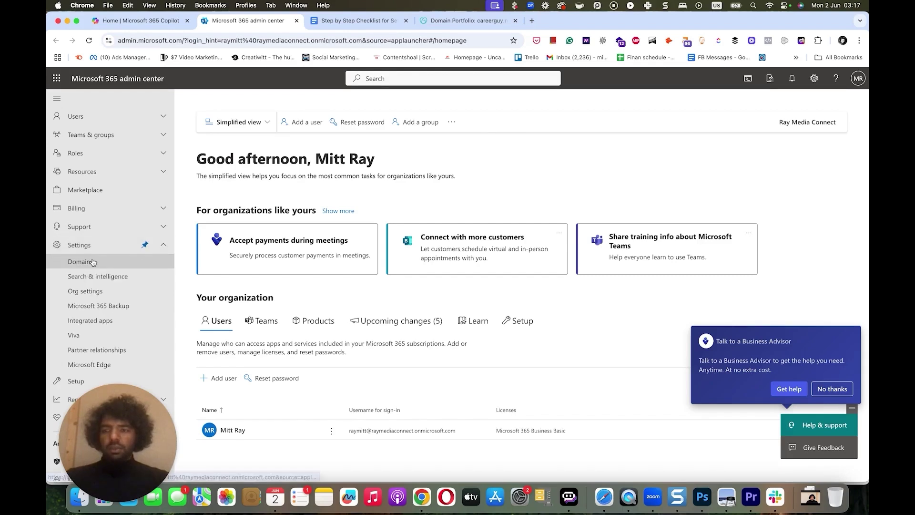
click(92, 262)
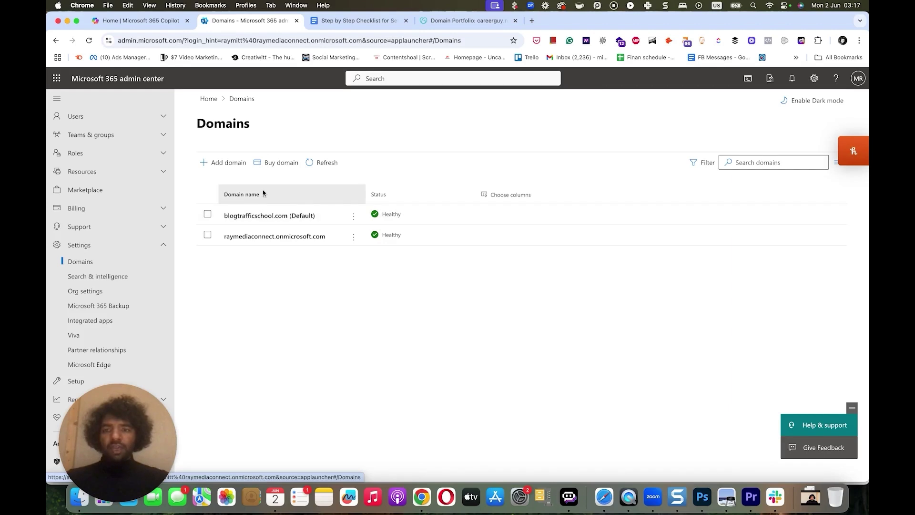
- Add careerguy.net in the Add domain wizard and submit it
click(232, 166)
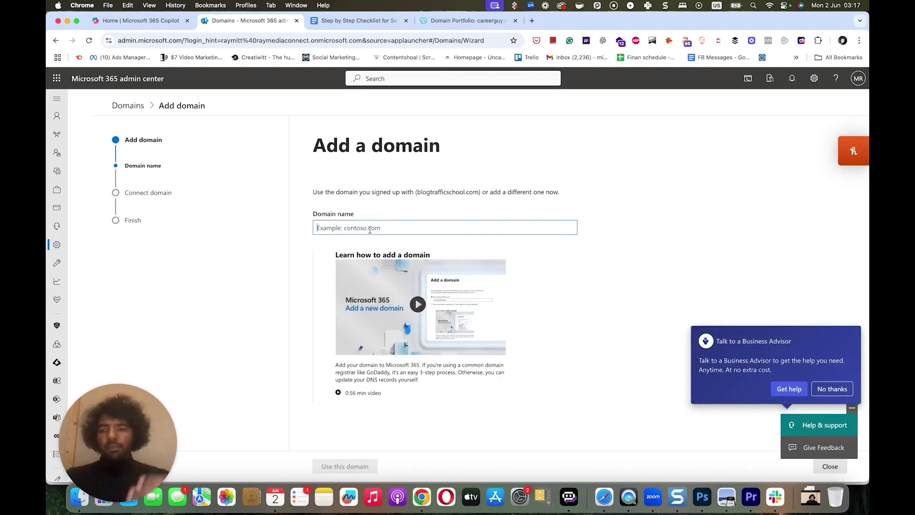
text(caree)
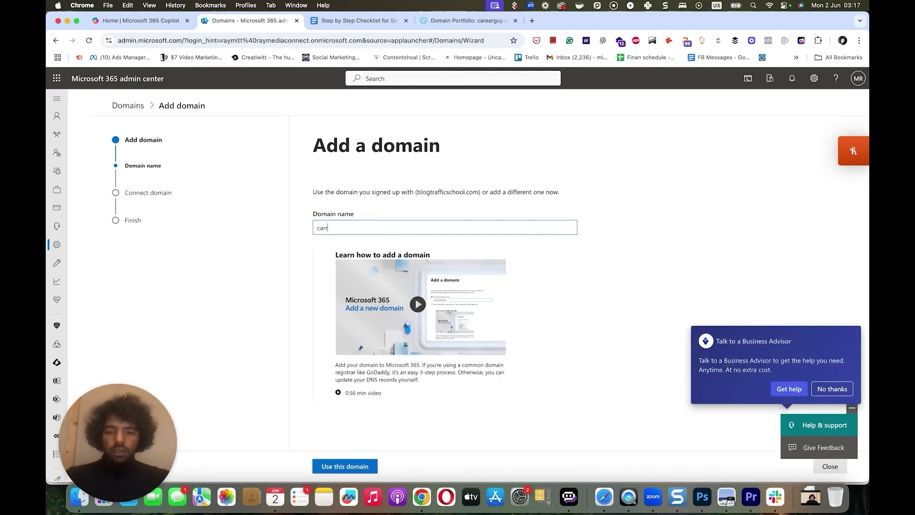
text(rguy)
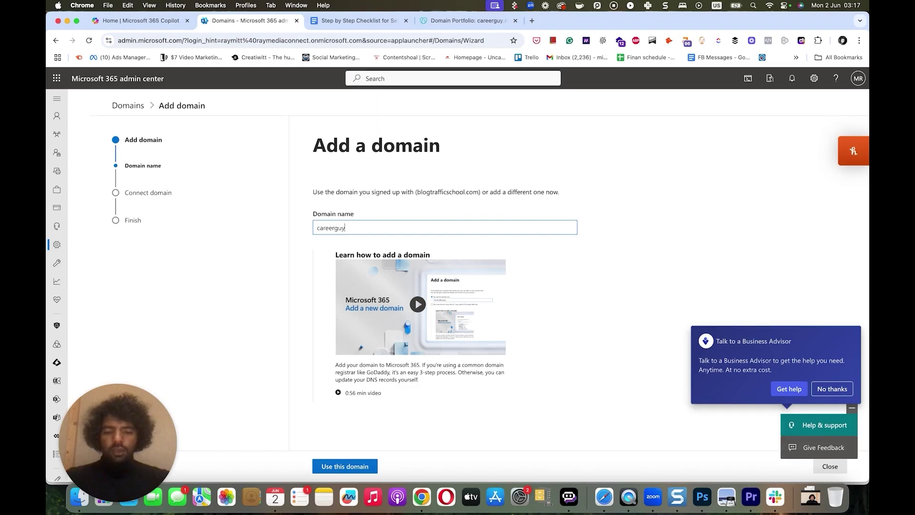
text(.net)
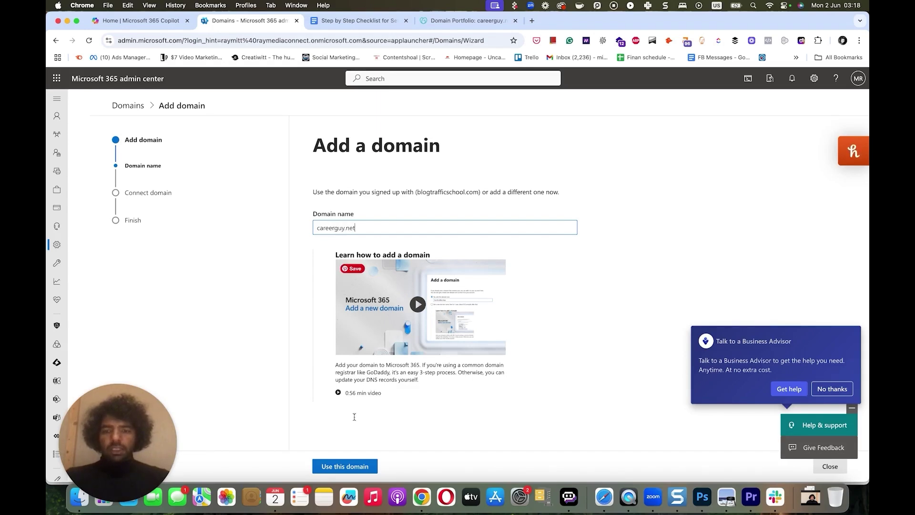
click(351, 465)
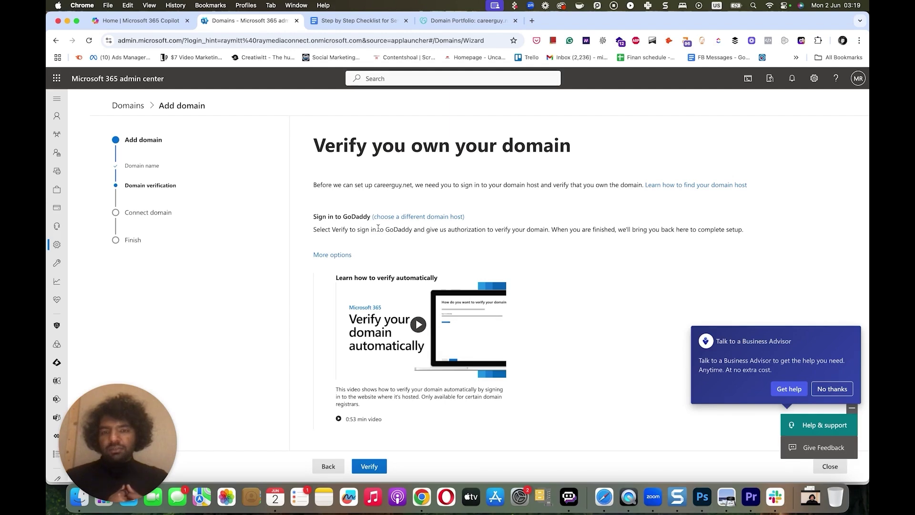
- Switch verification to 'Add a TXT record' to show name @, value MS=ms50990713, TTL 3600
click(341, 254)
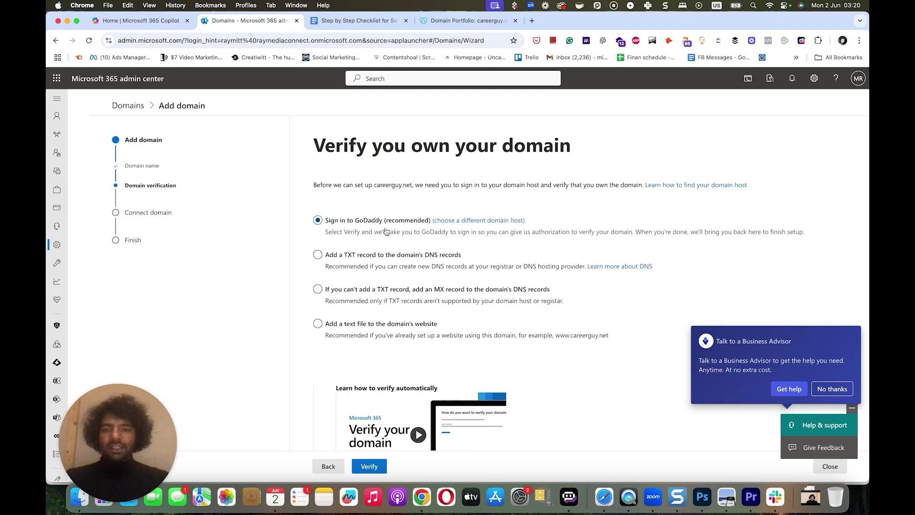
scroll(386, 232, down, 1)
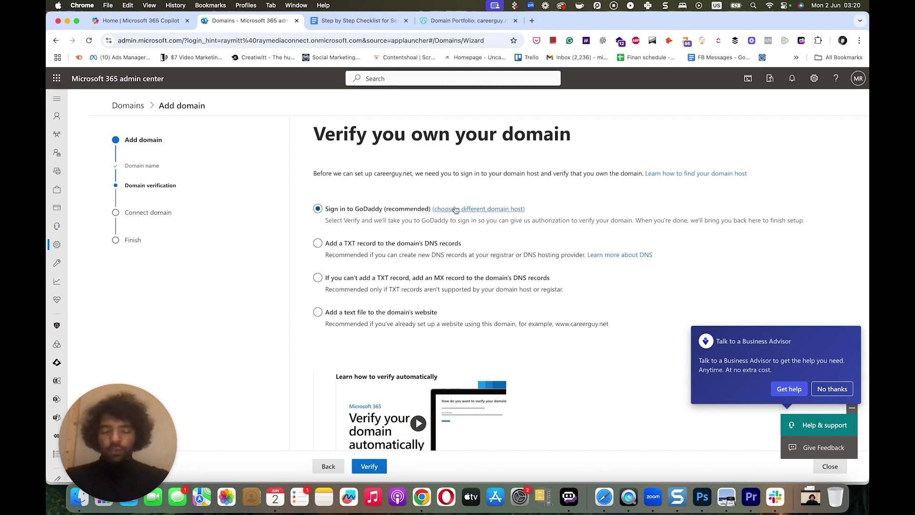
click(334, 246)
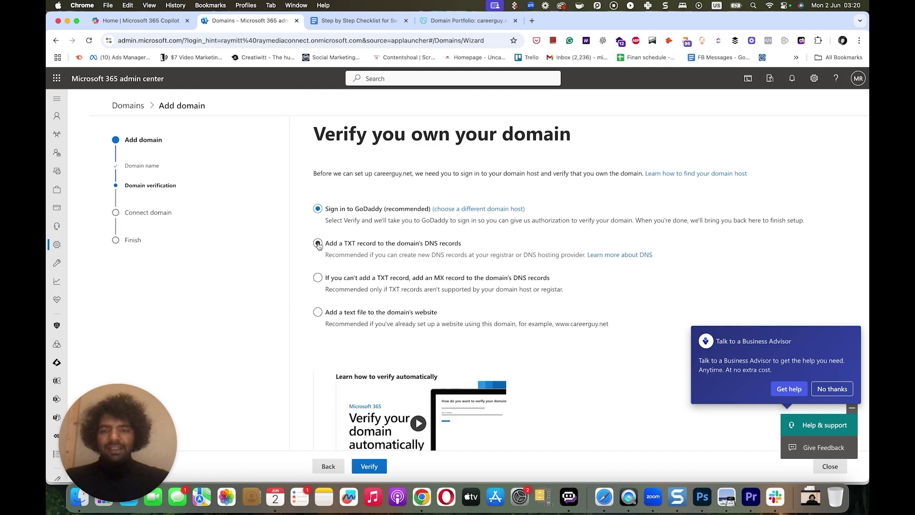
click(317, 244)
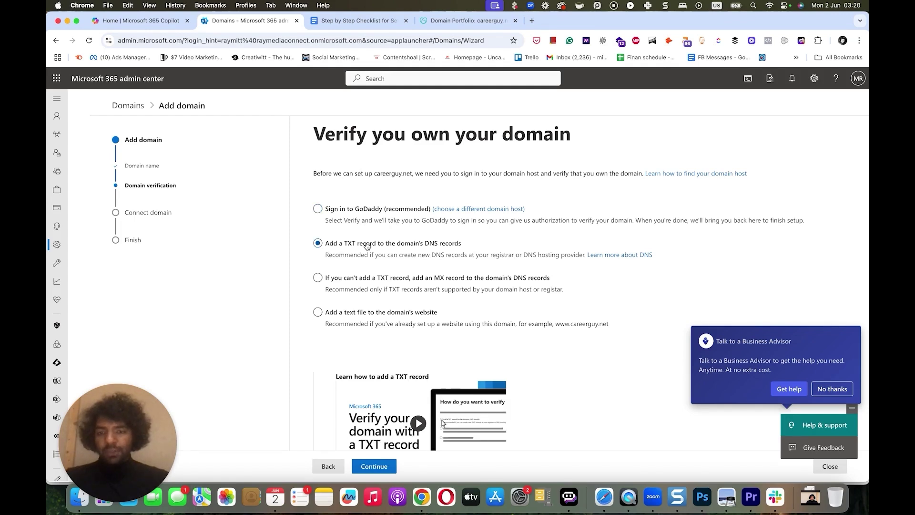
click(374, 465)
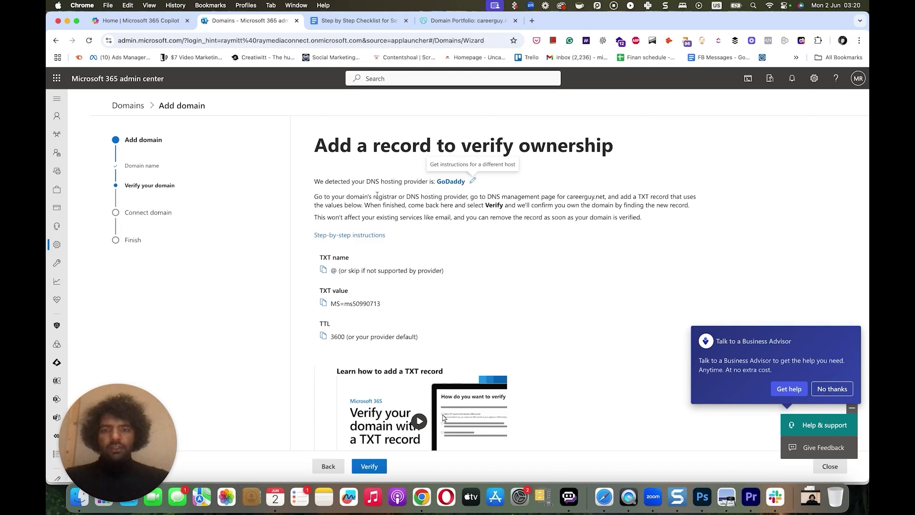
- Start a new TXT record in GoDaddy's careerguy.net DNS settings
click(467, 20)
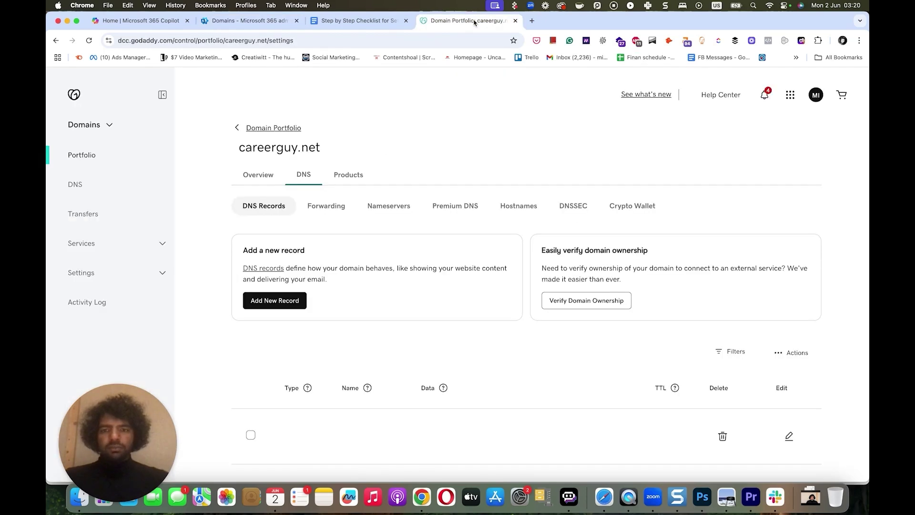
click(276, 300)
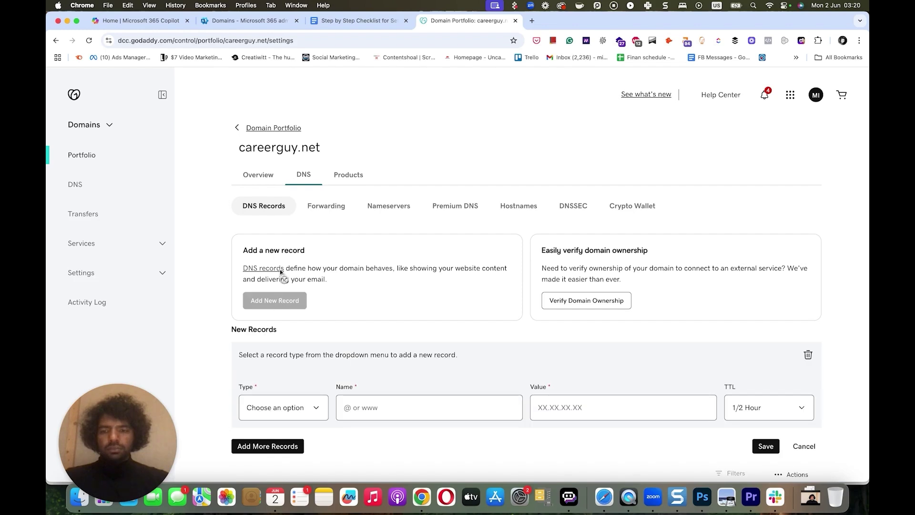
click(298, 409)
scroll(276, 434, down, 2)
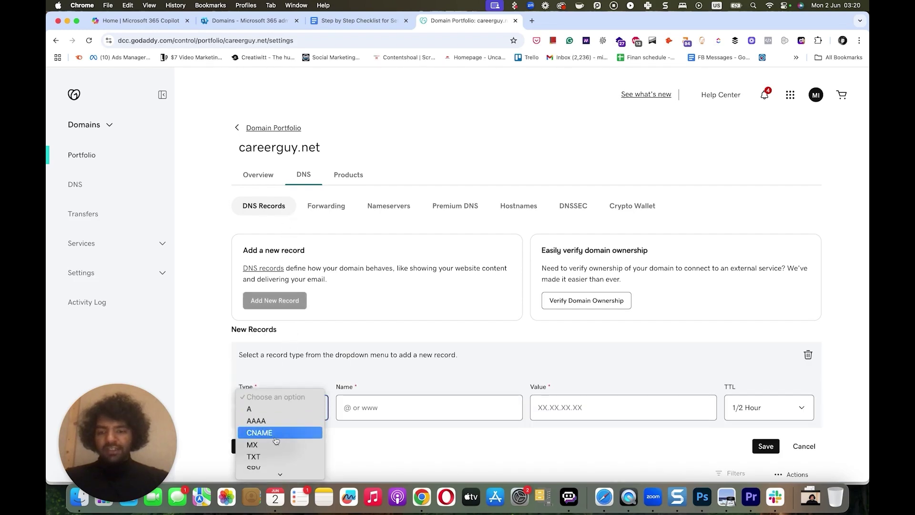
click(276, 434)
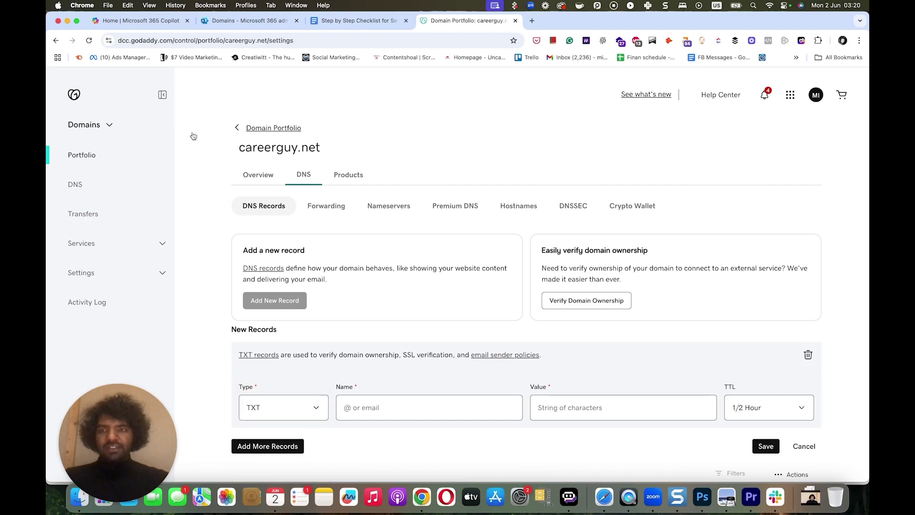
- Fill the TXT record with name @ and value MS=ms50990713, then save it
click(232, 21)
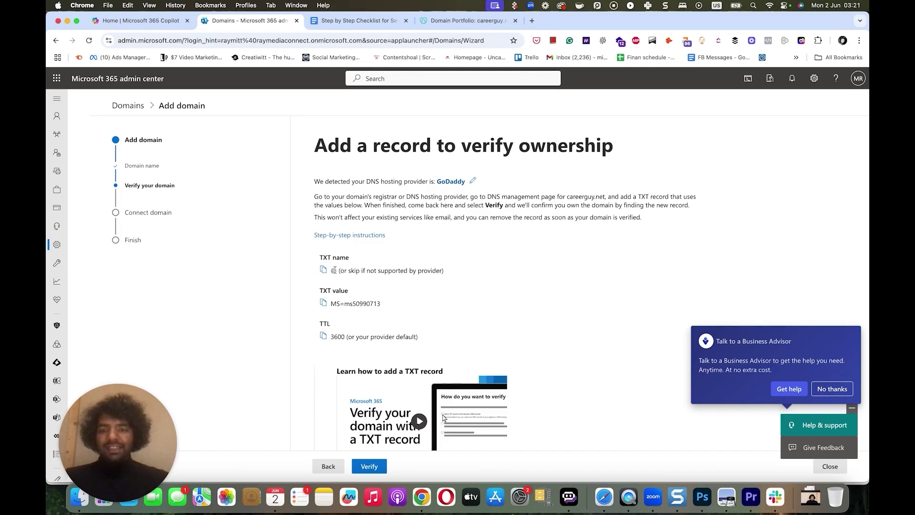
click(324, 303)
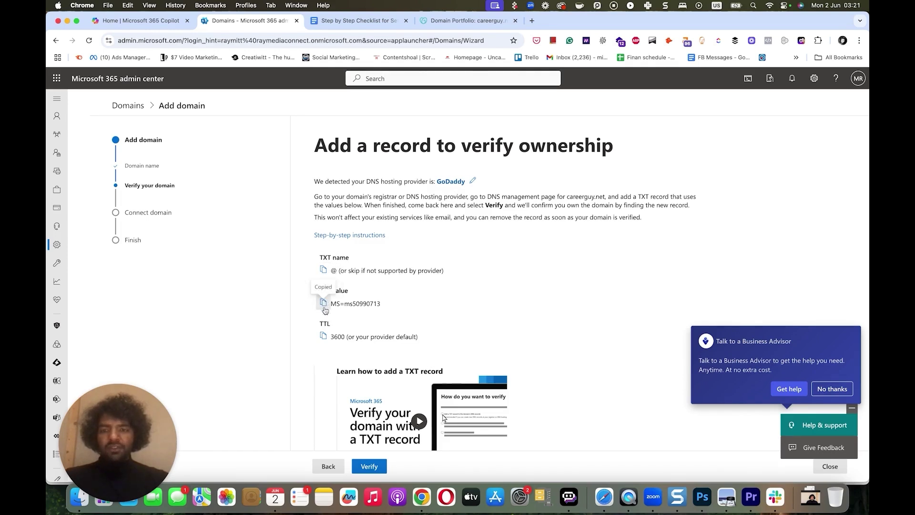
click(438, 25)
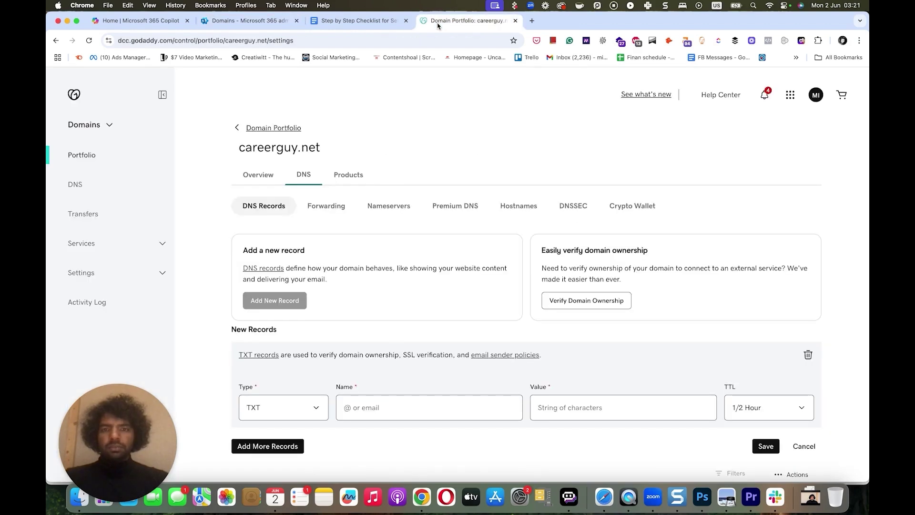
click(372, 405)
text(@)
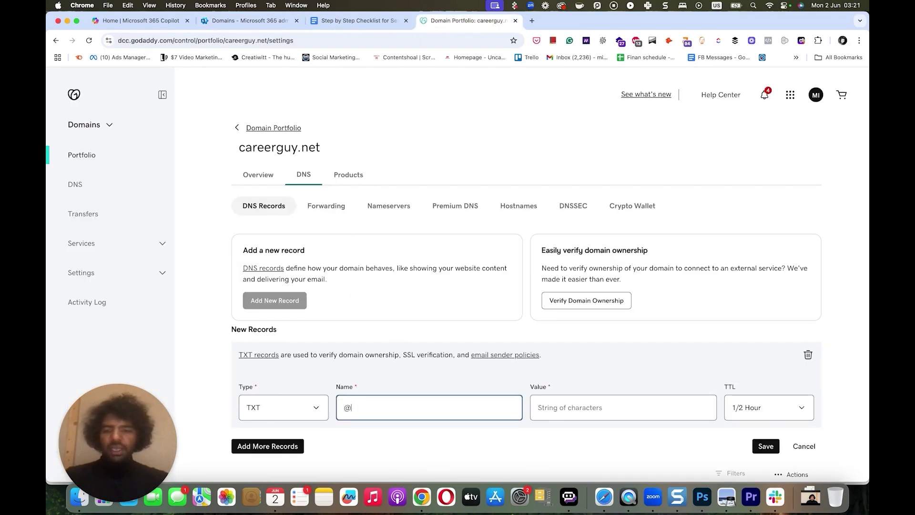
click(559, 407)
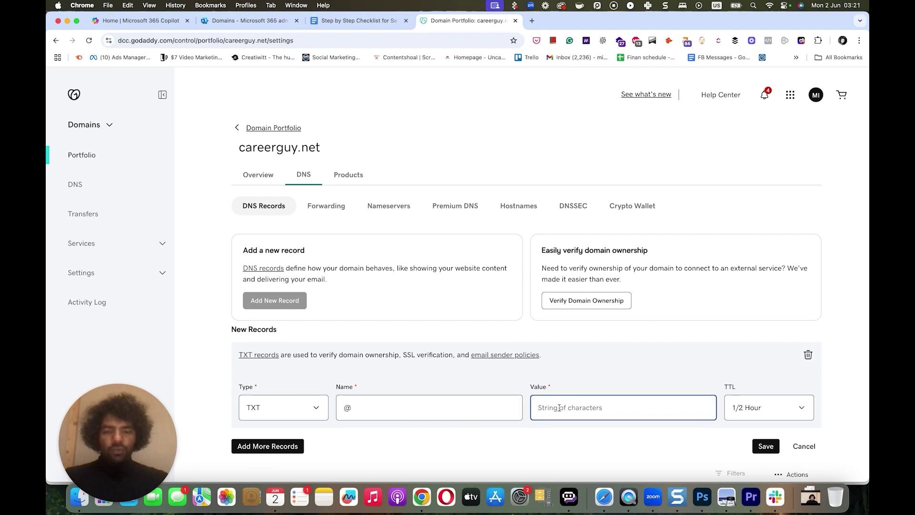
key(super+v)
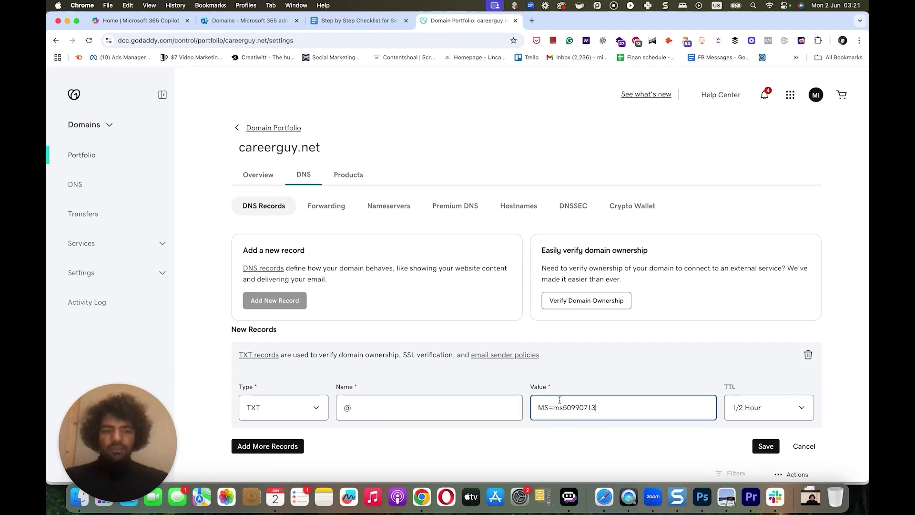
click(230, 25)
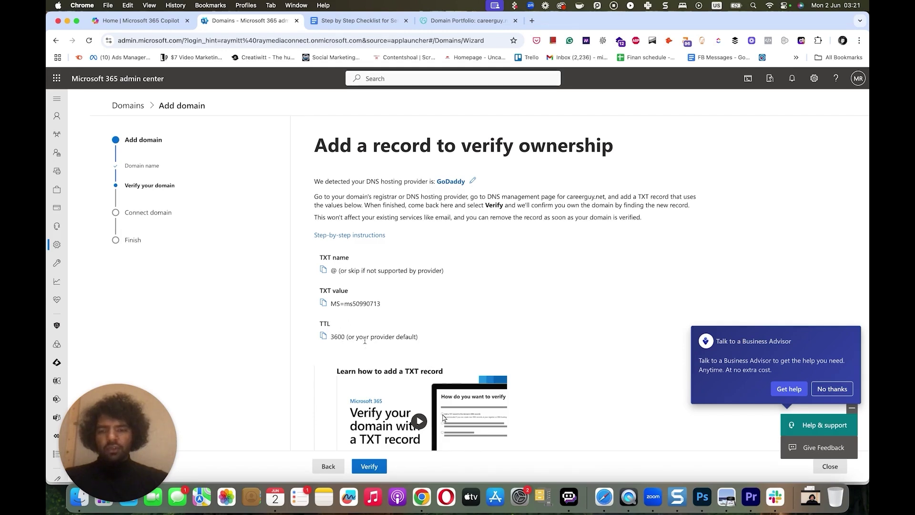
click(446, 21)
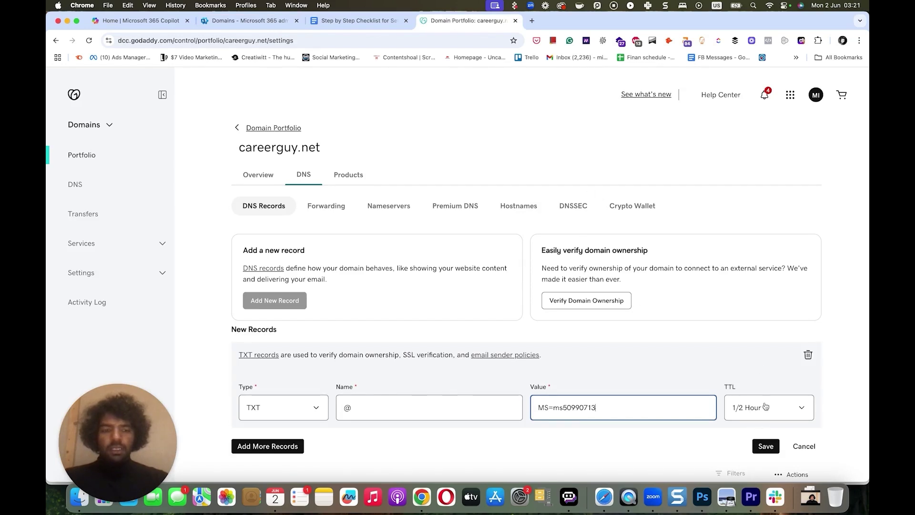
click(766, 447)
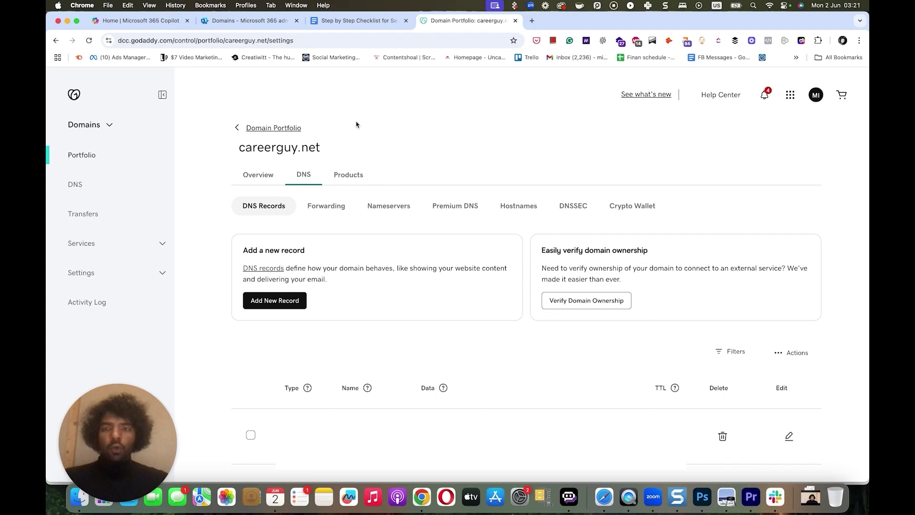
- Verify careerguy.net and choose to add your own DNS records
click(265, 24)
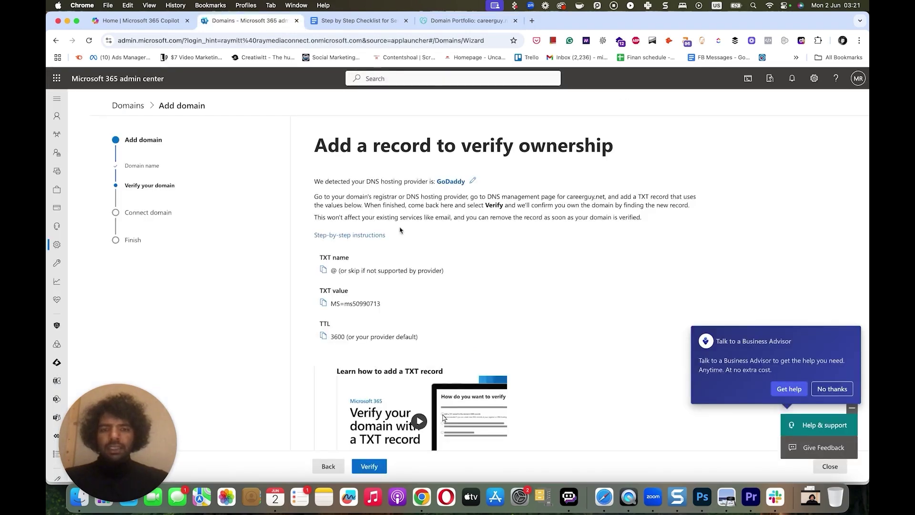
scroll(411, 252, down, 1)
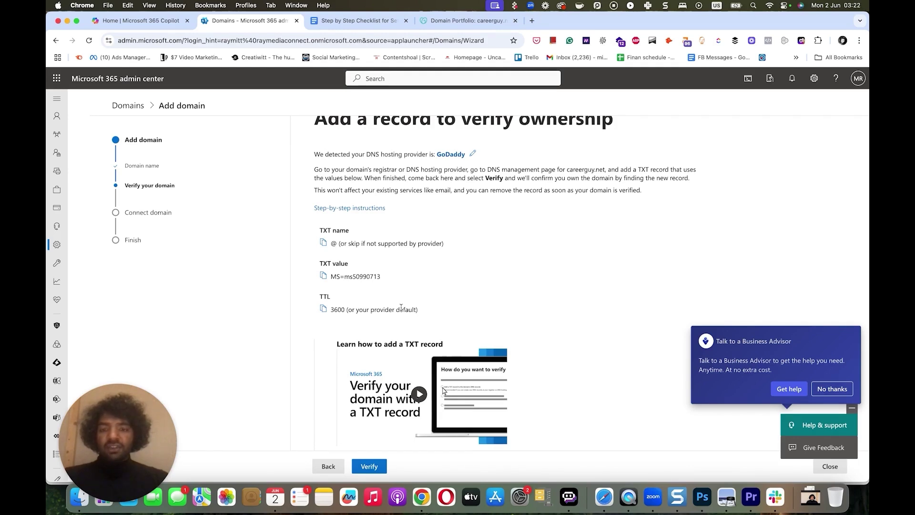
click(369, 466)
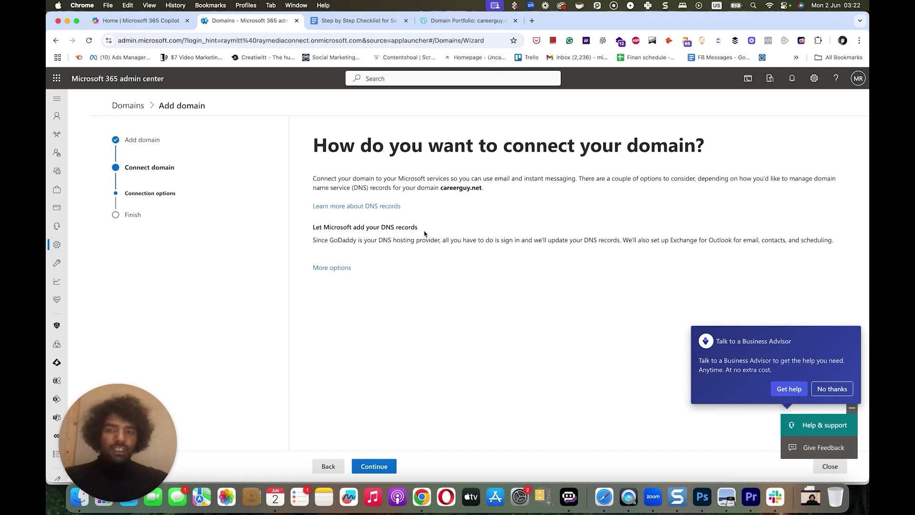
click(332, 268)
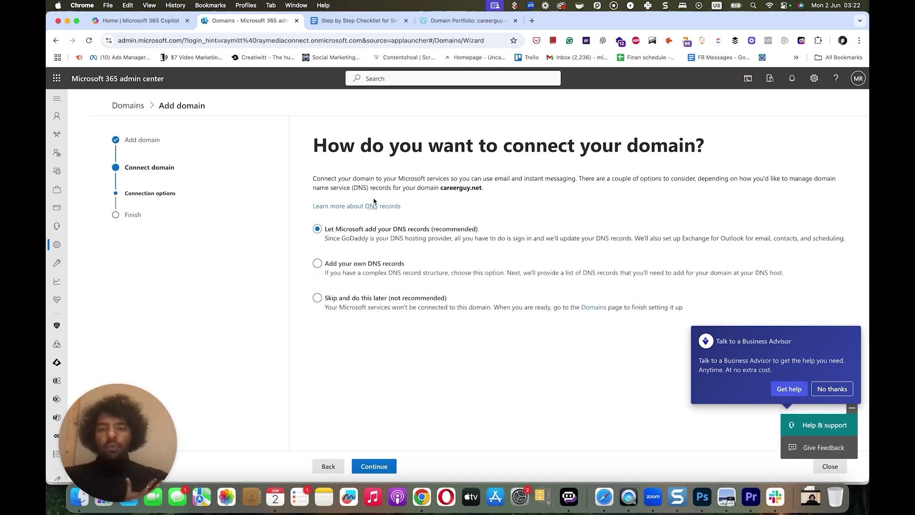
click(318, 264)
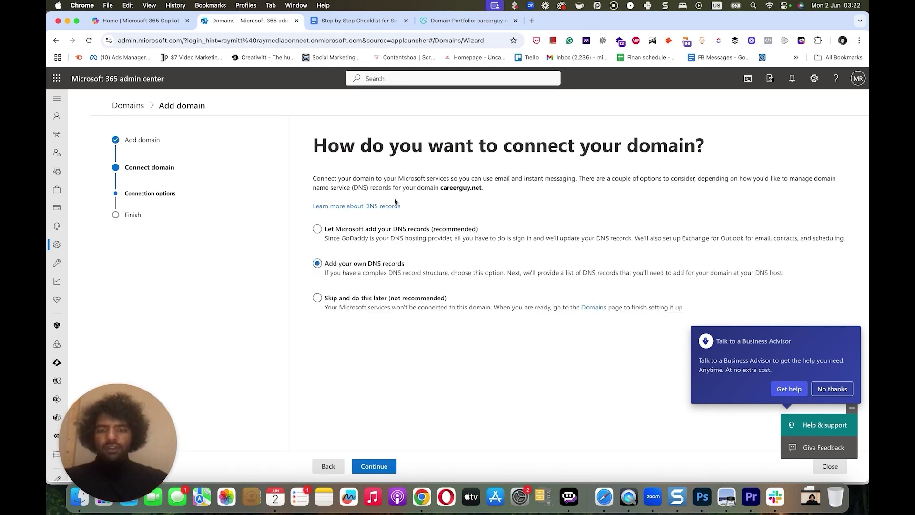
click(374, 466)
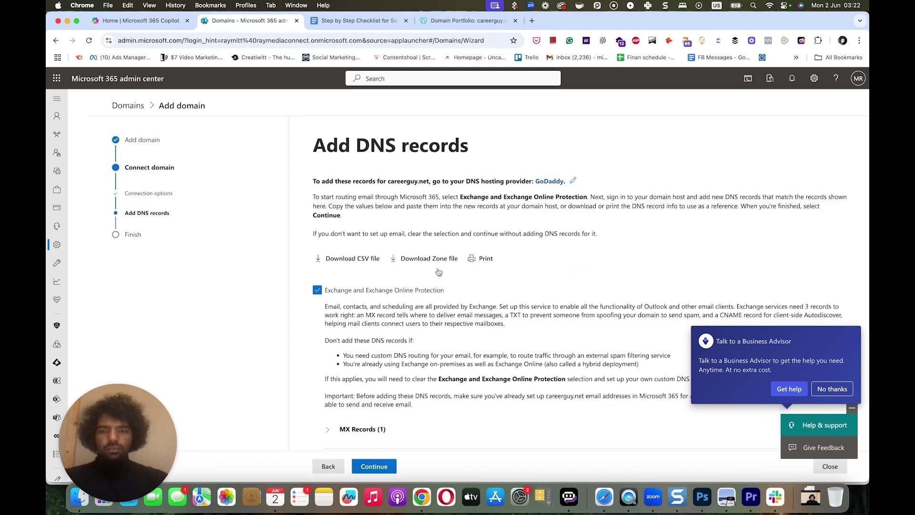
- Expand the expected MX, CNAME and TXT record details and decline the advisor offer
scroll(469, 196, down, 5)
scroll(470, 196, down, 1)
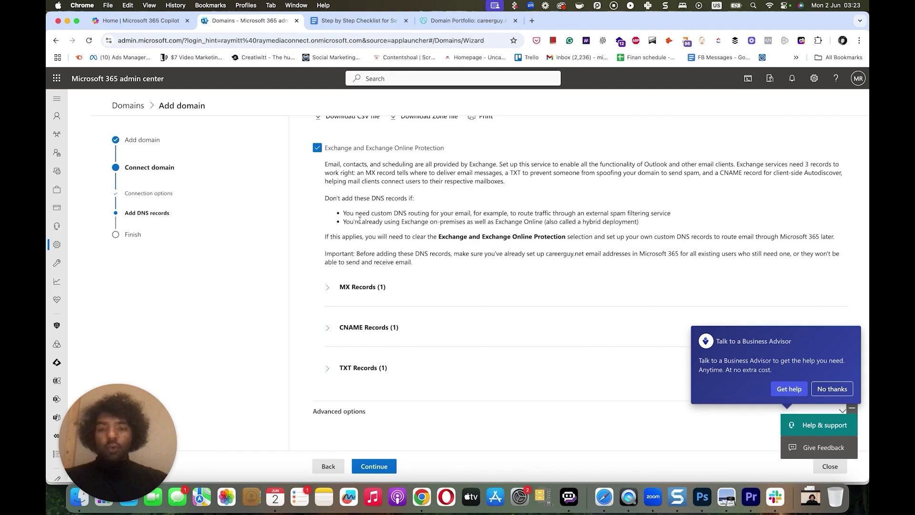
click(325, 286)
scroll(326, 310, down, 2)
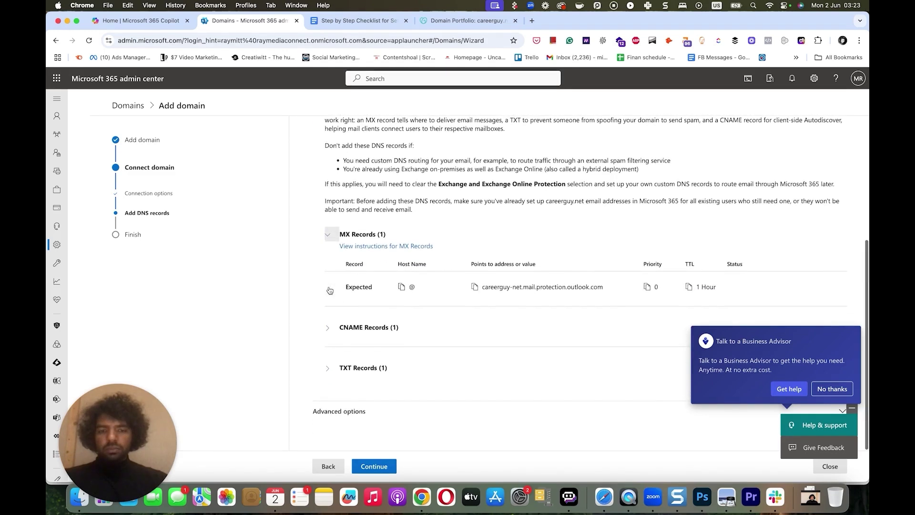
click(326, 328)
scroll(326, 333, down, 2)
click(329, 369)
scroll(329, 369, down, 2)
click(828, 388)
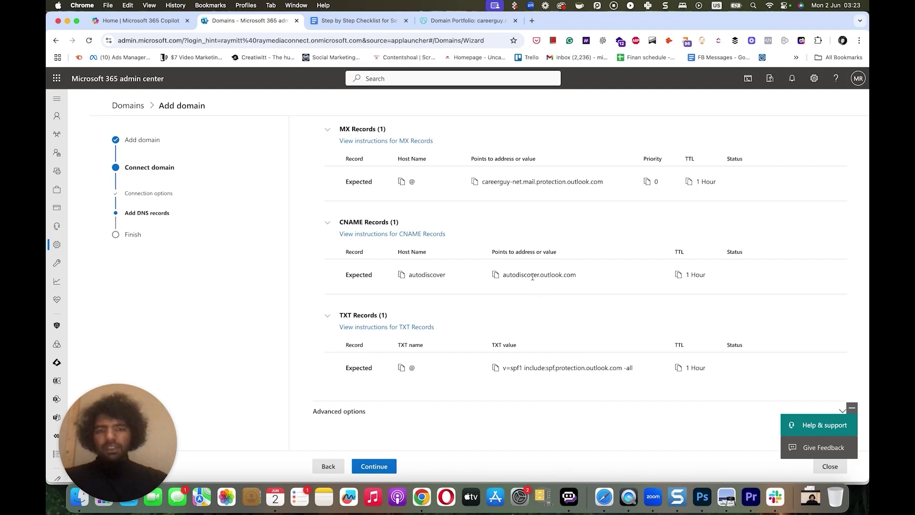
- Start three new DNS record rows for careerguy.net in GoDaddy
click(465, 22)
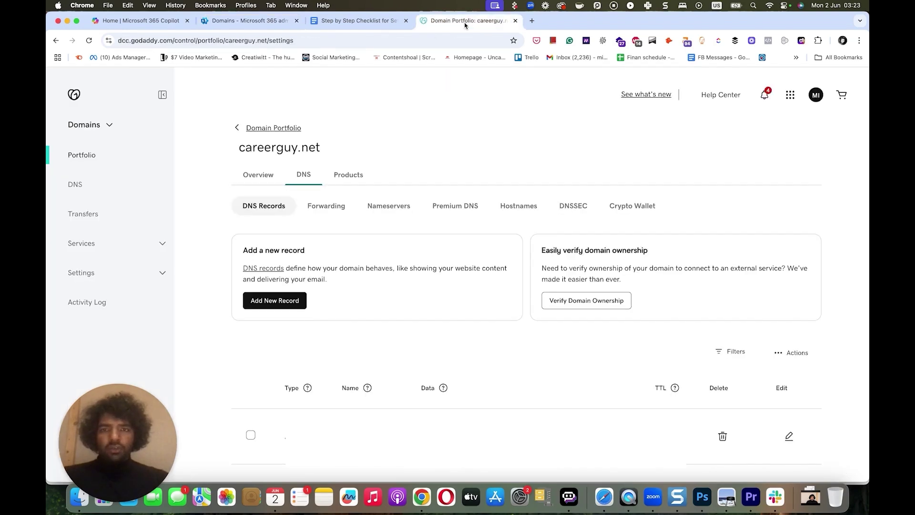
click(288, 302)
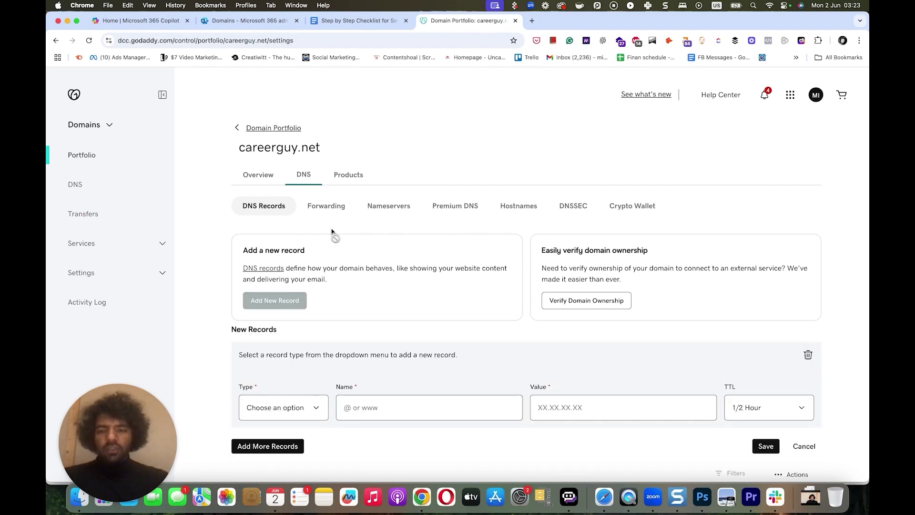
click(274, 450)
scroll(289, 432, down, 3)
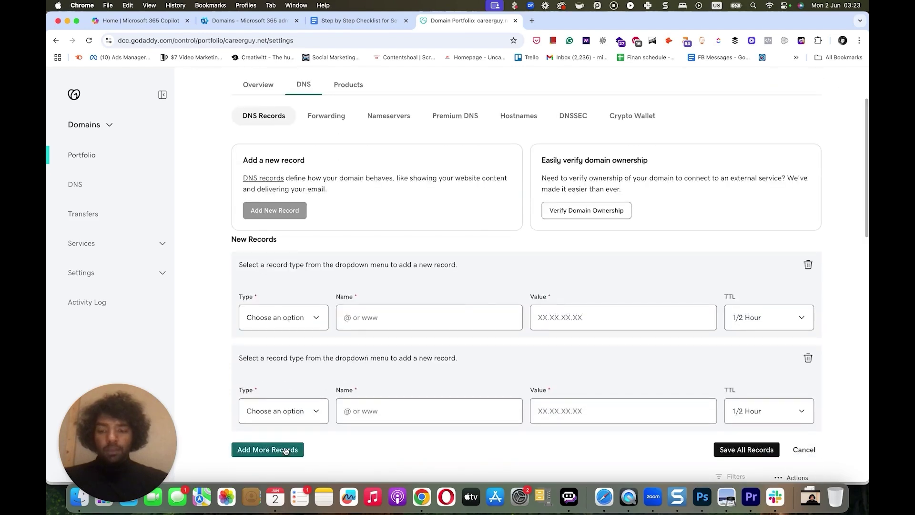
scroll(318, 363, down, 3)
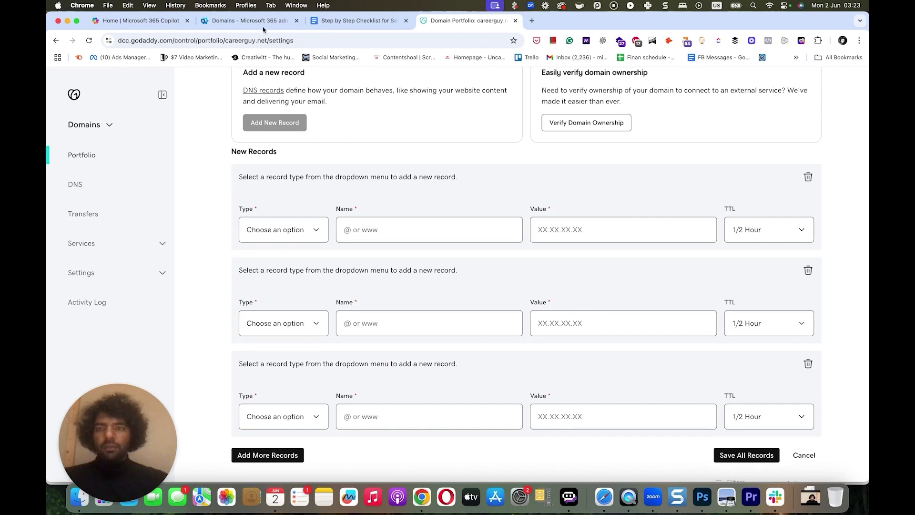
- Make the first row an MX record @ pointing to careerguy-net.mail.protection.outlook.com
click(263, 23)
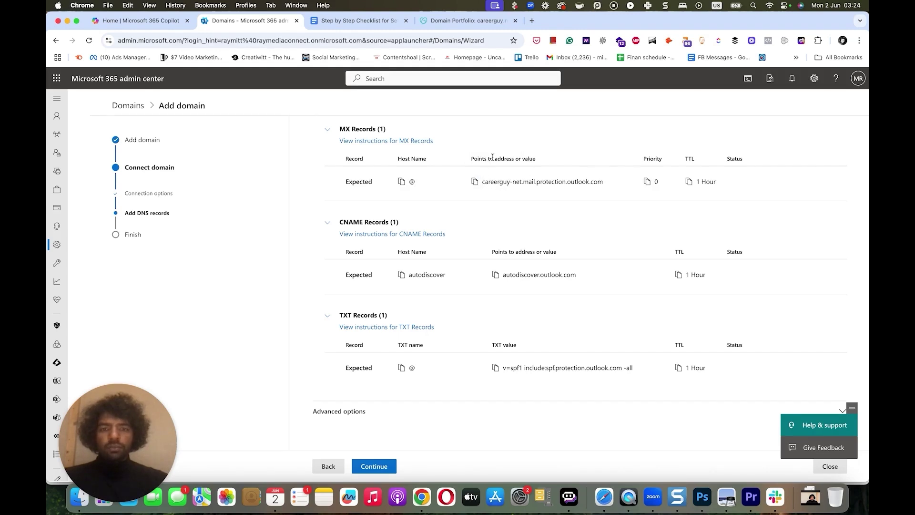
click(451, 27)
click(301, 234)
click(280, 279)
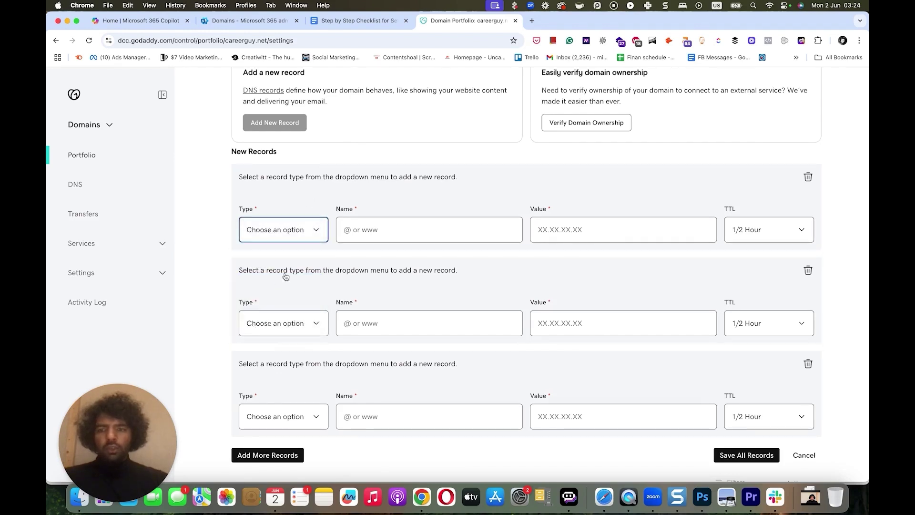
click(375, 231)
text(@)
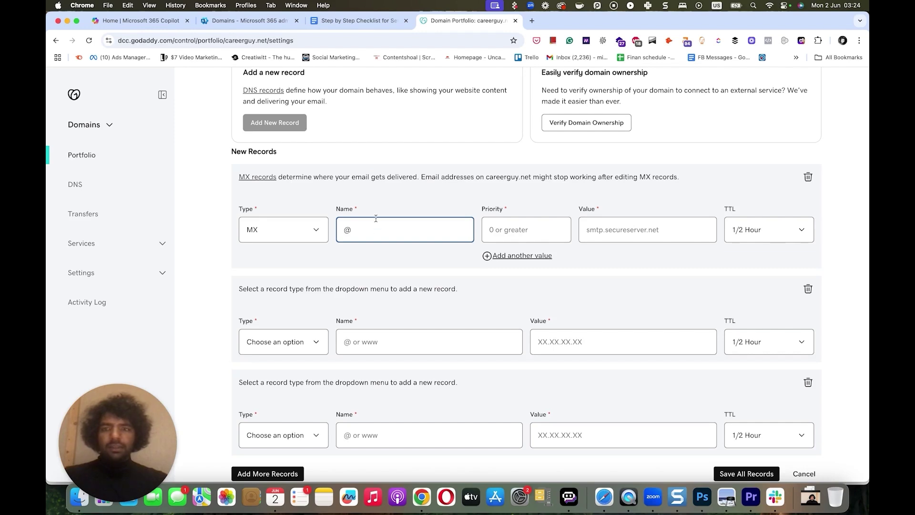
click(597, 229)
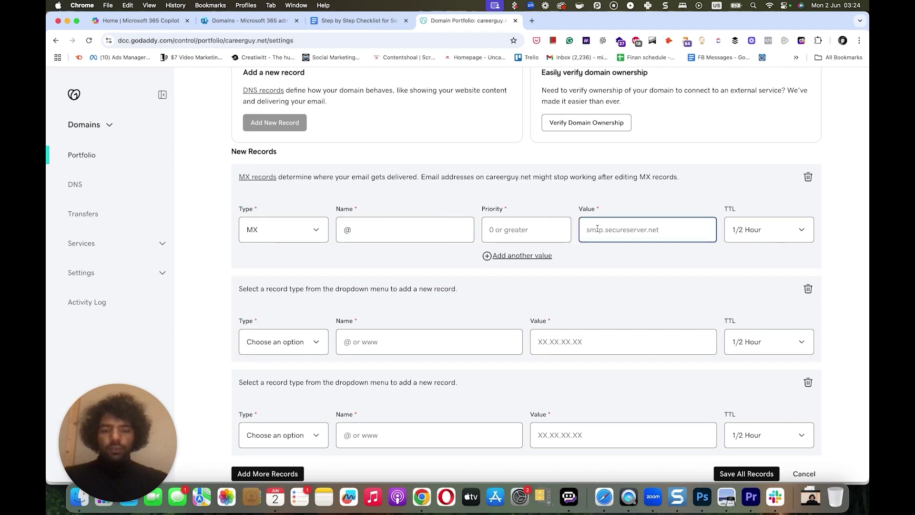
text(careerguy-net.mail.protection.outlook.com)
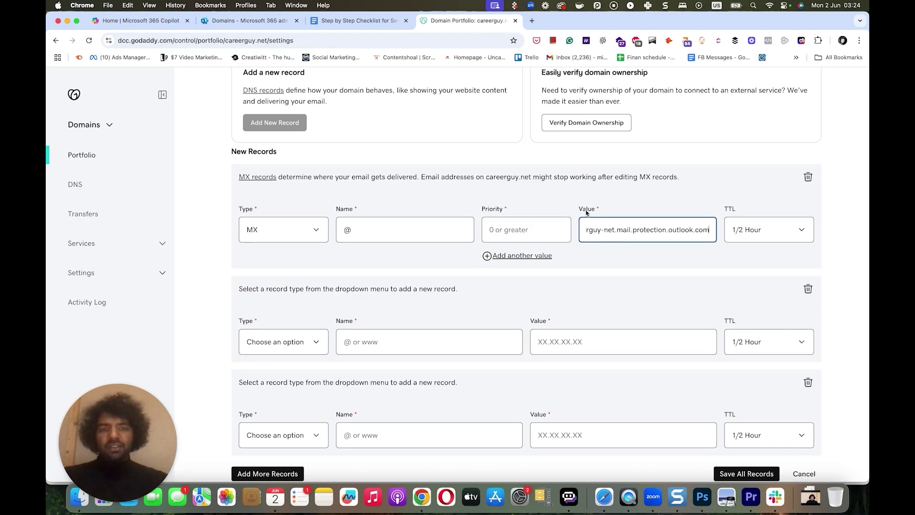
- Give the MX record priority 0 and a 1 Hour TTL, and copy the autodiscover host name
click(236, 21)
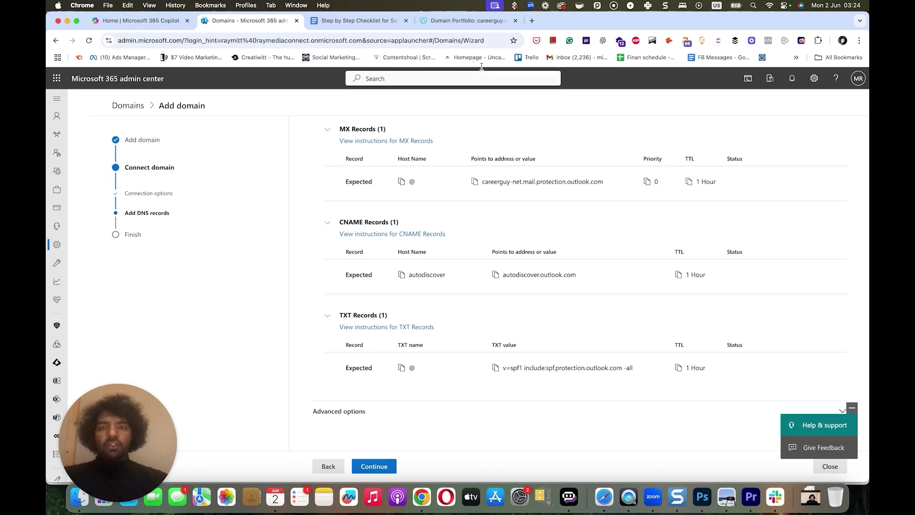
click(445, 23)
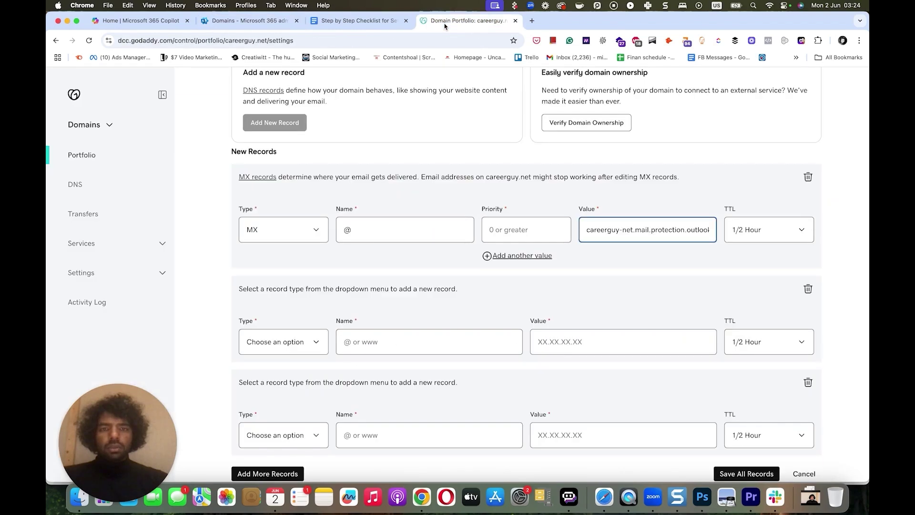
click(505, 233)
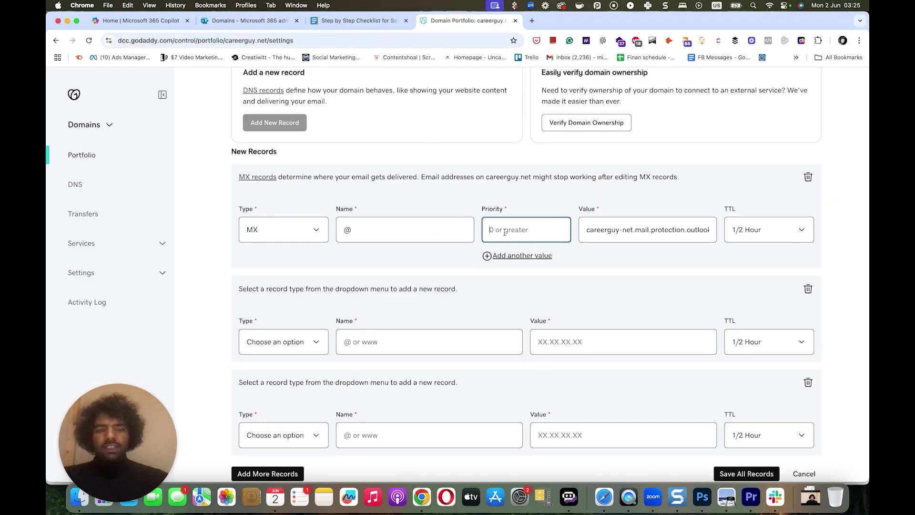
text(0)
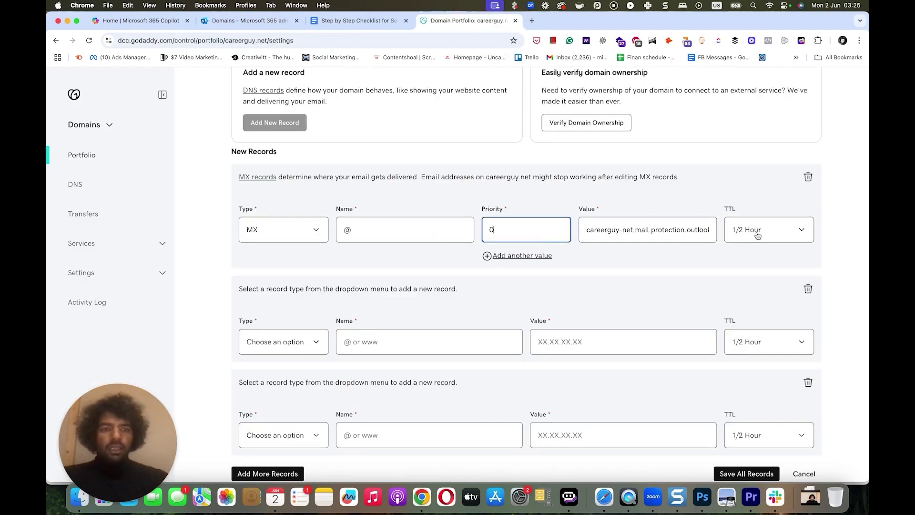
click(758, 230)
click(758, 244)
click(243, 23)
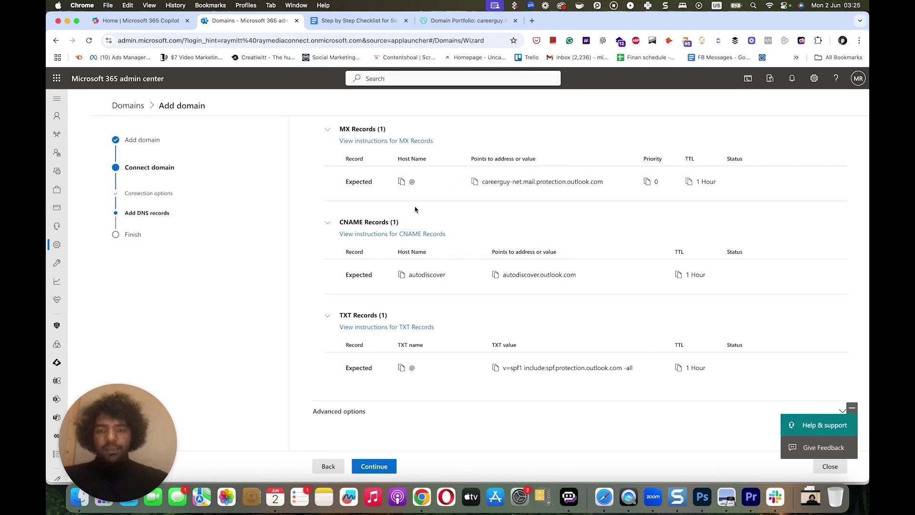
click(401, 275)
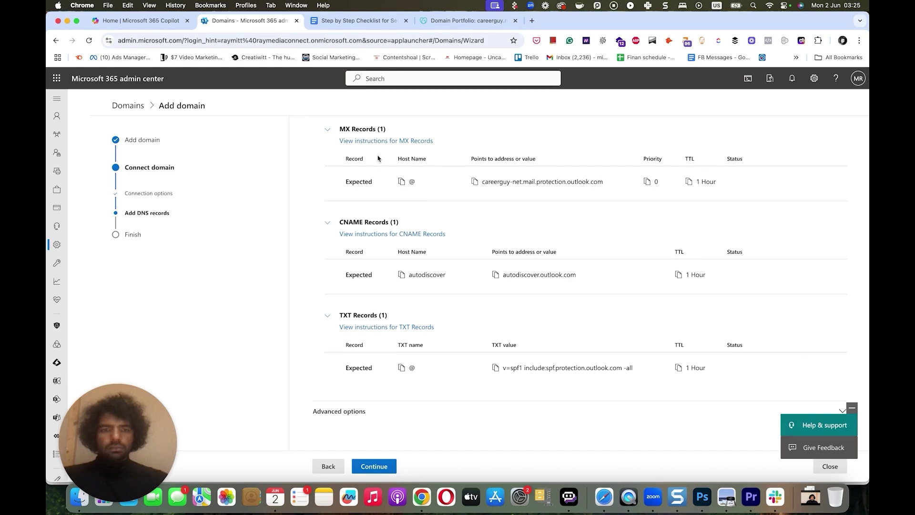
click(443, 21)
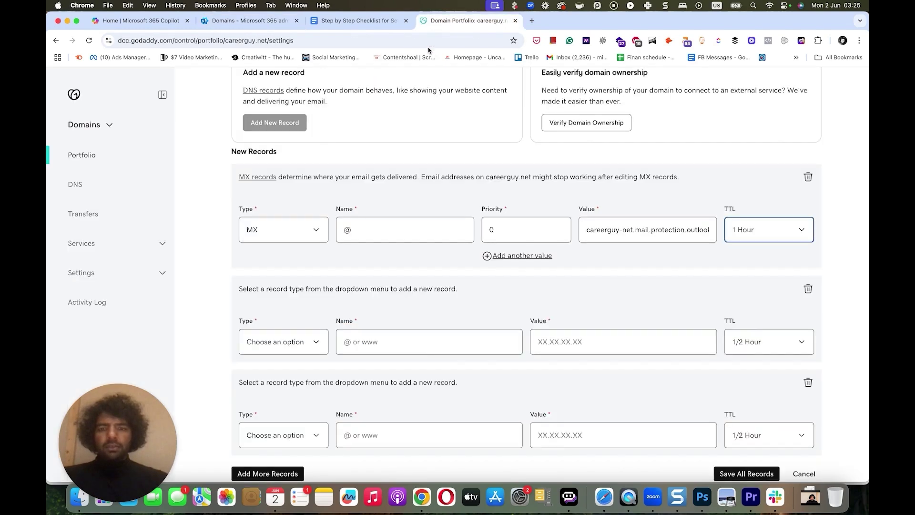
- Fill the second row as CNAME autodiscover → autodiscover.outlook.com with a 1 Hour TTL
click(288, 346)
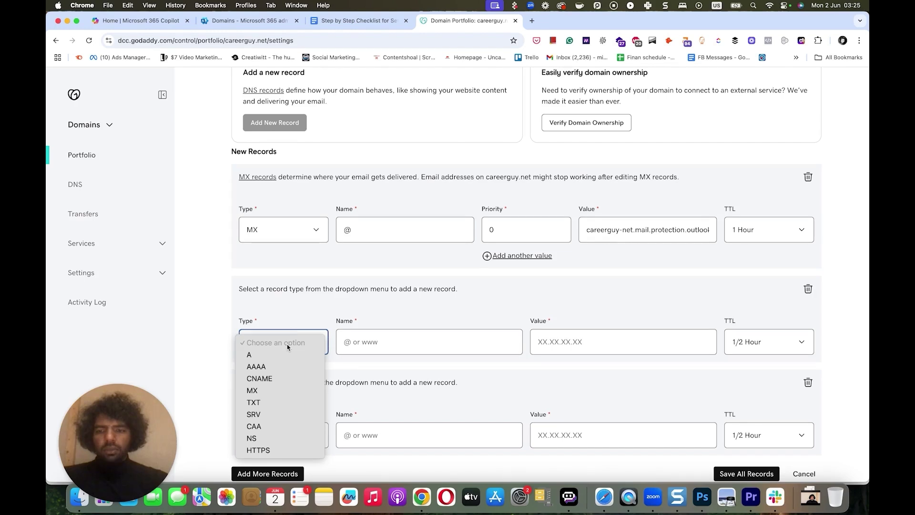
key(Escape)
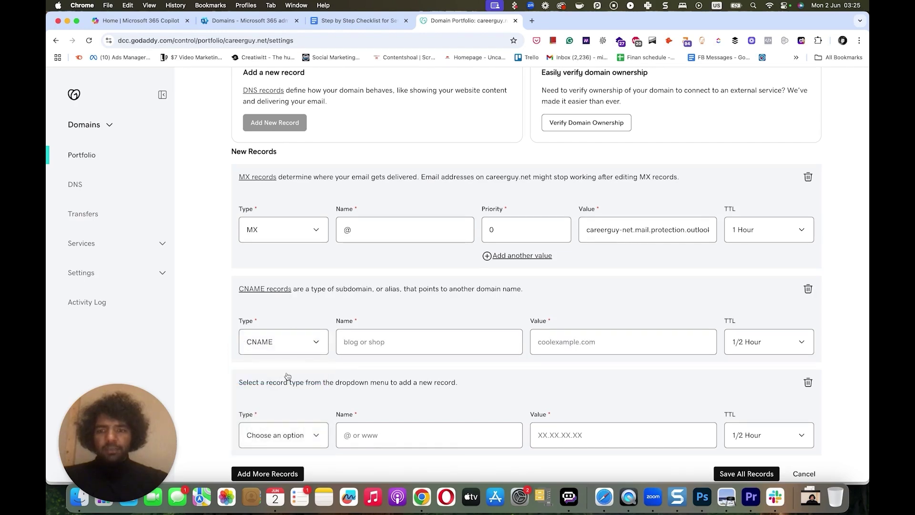
click(357, 343)
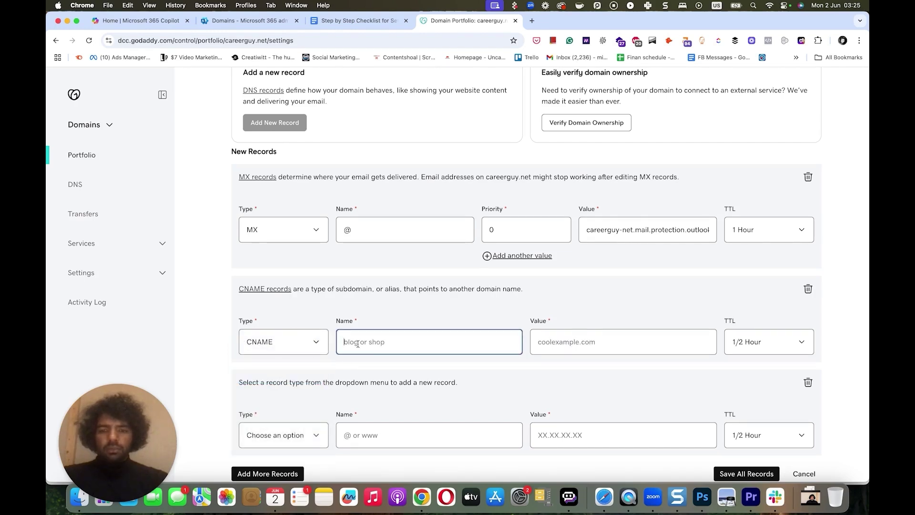
key(super+v)
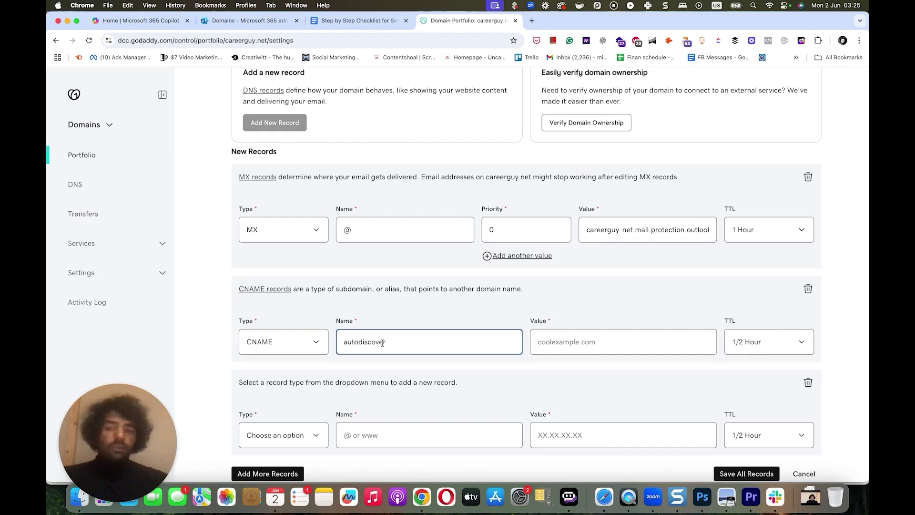
click(265, 28)
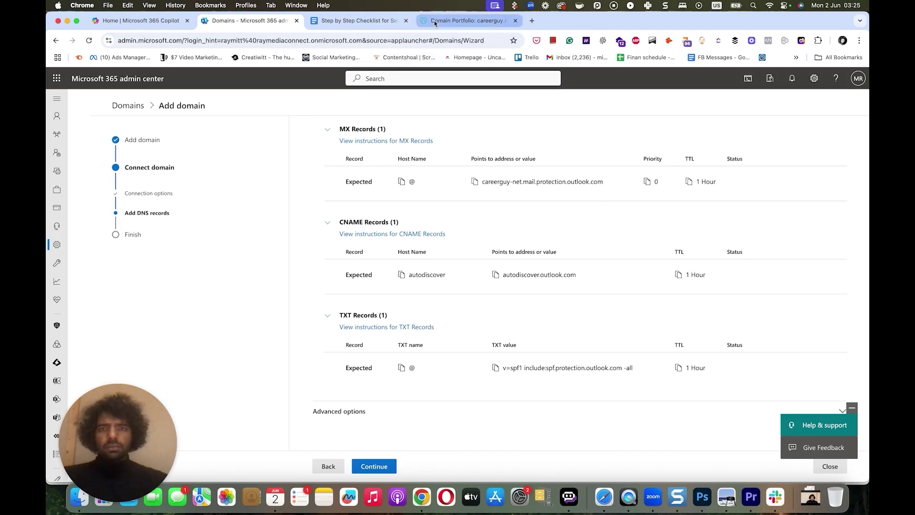
click(457, 20)
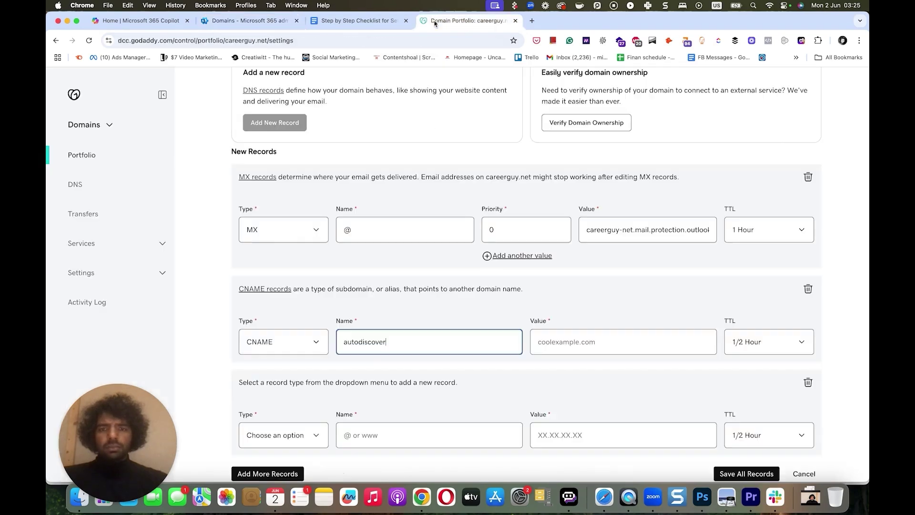
click(551, 341)
key(super+v)
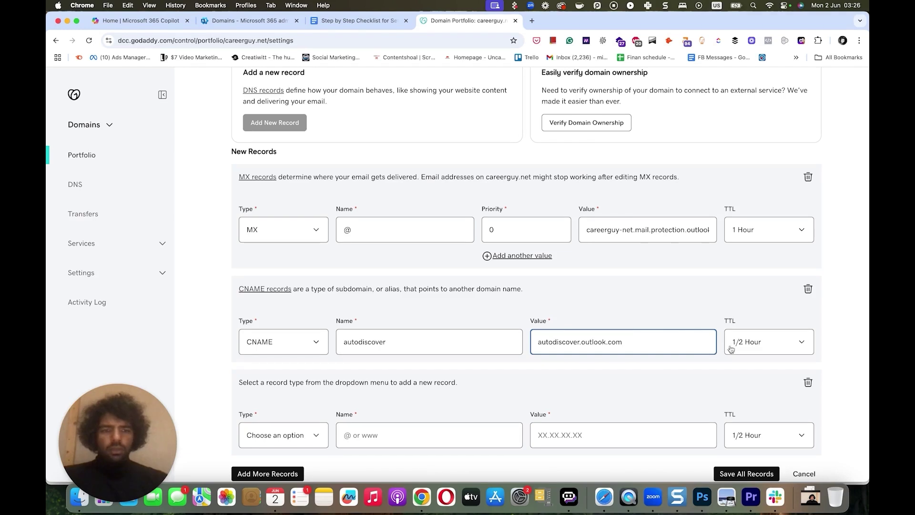
click(739, 351)
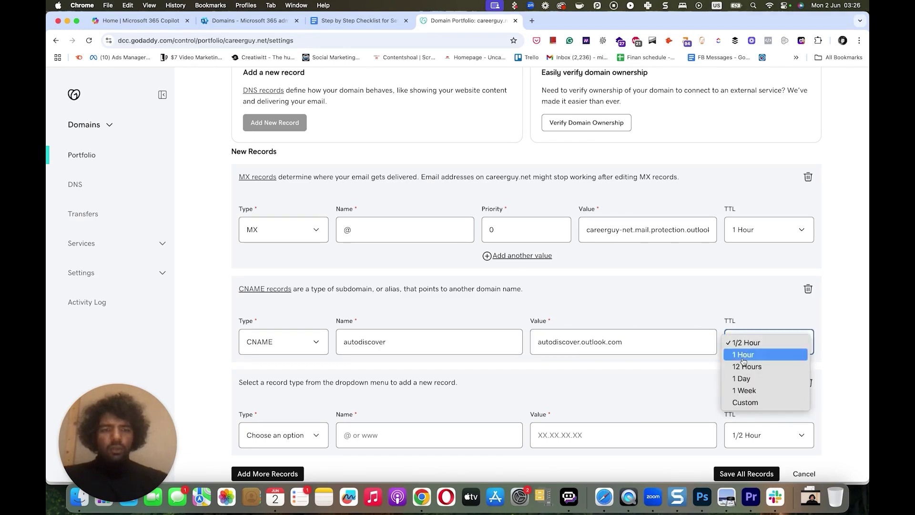
click(743, 355)
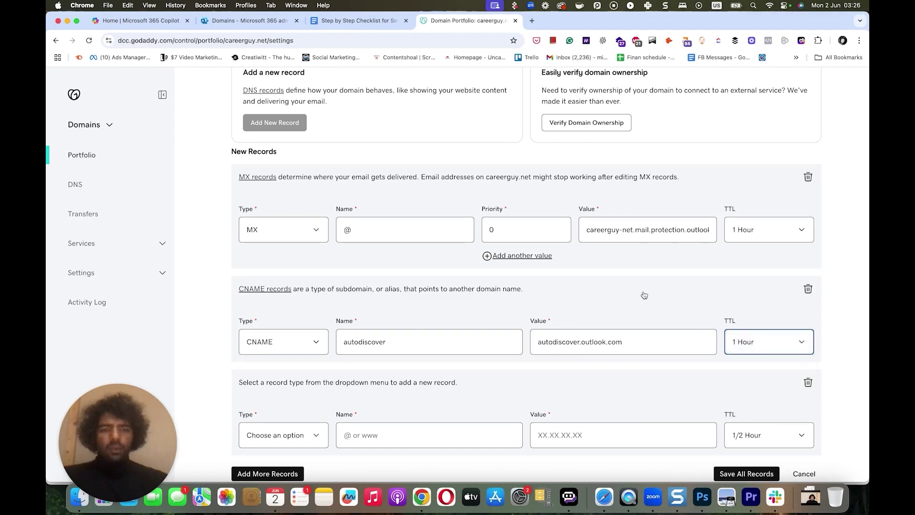
click(249, 21)
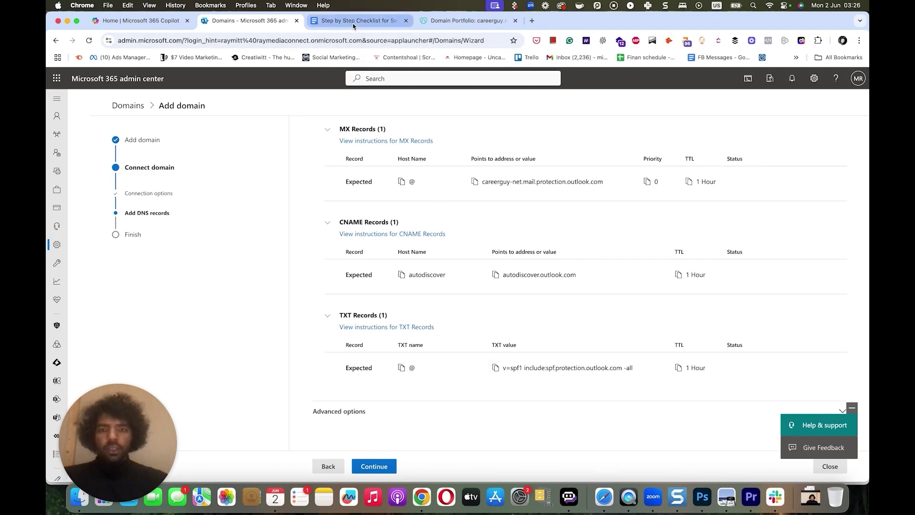
- Make the third row TXT @ with v=spf1 include:spf.protection.outlook.com -all, and save all records
click(445, 23)
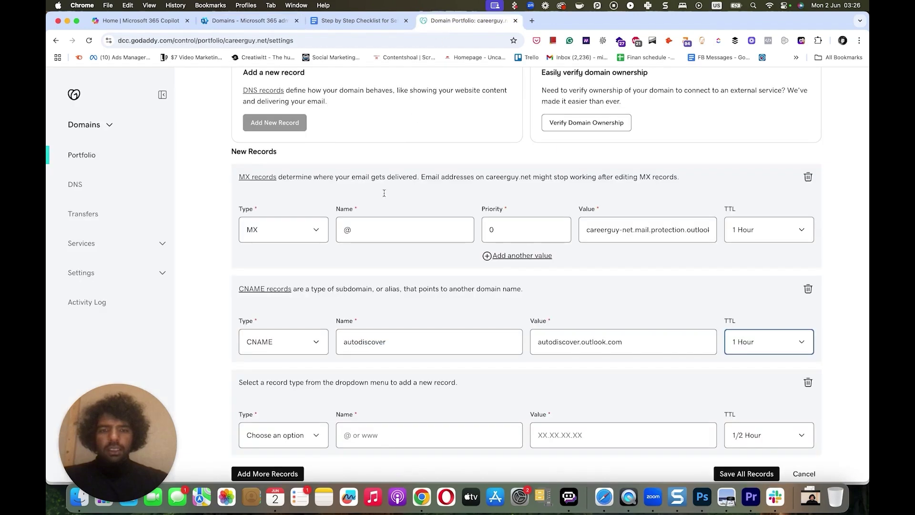
click(277, 436)
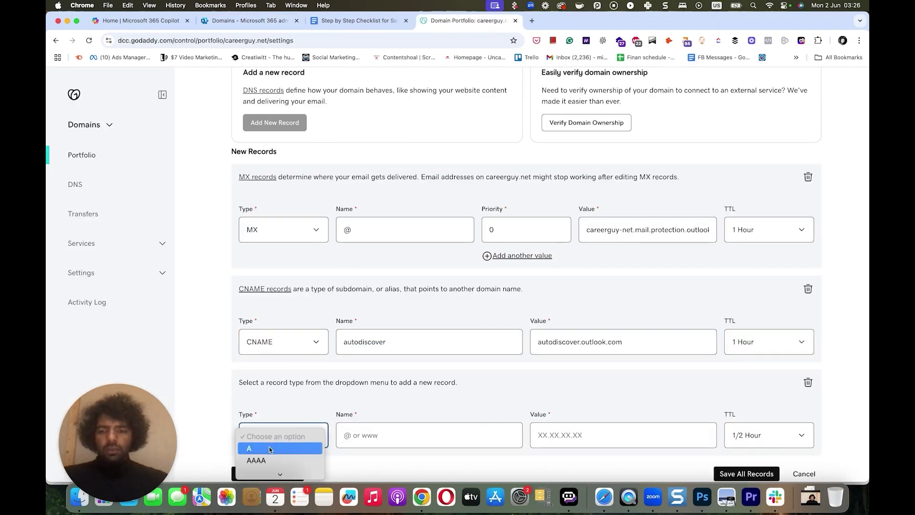
click(267, 447)
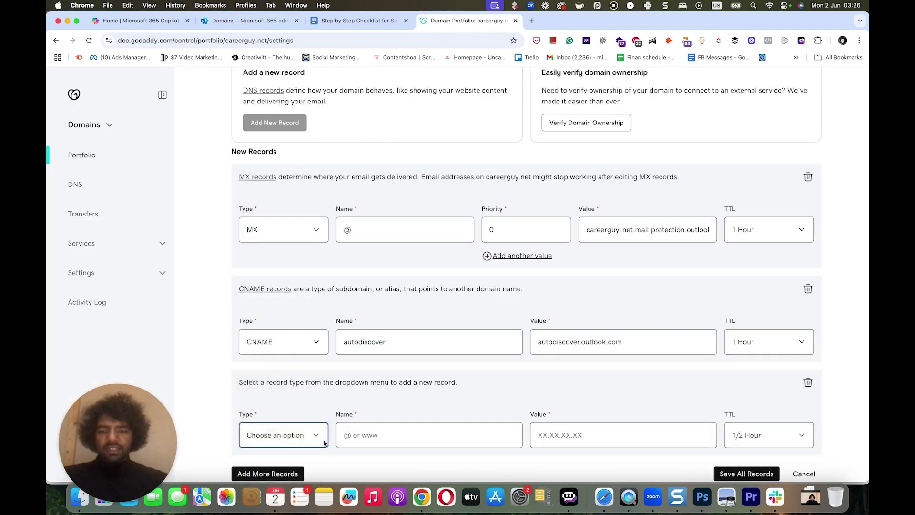
click(365, 434)
text(@)
click(574, 436)
key(super+v)
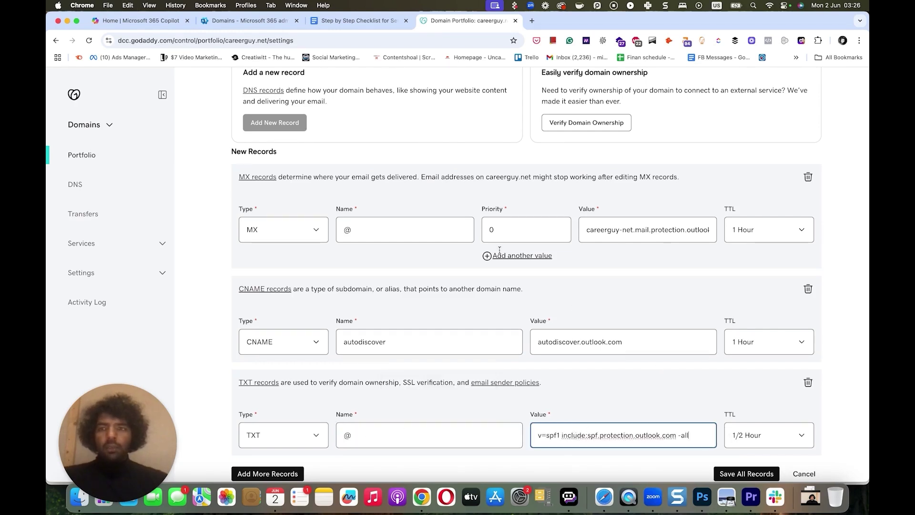
click(273, 28)
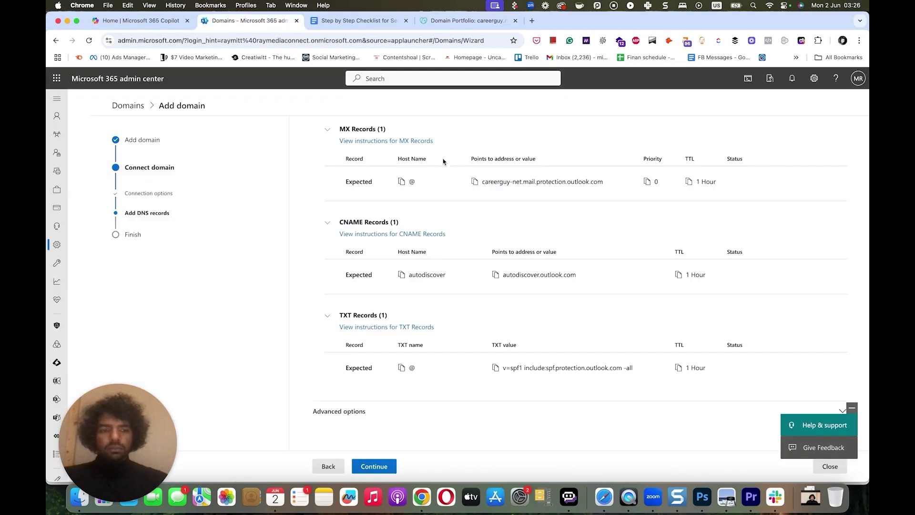
click(462, 22)
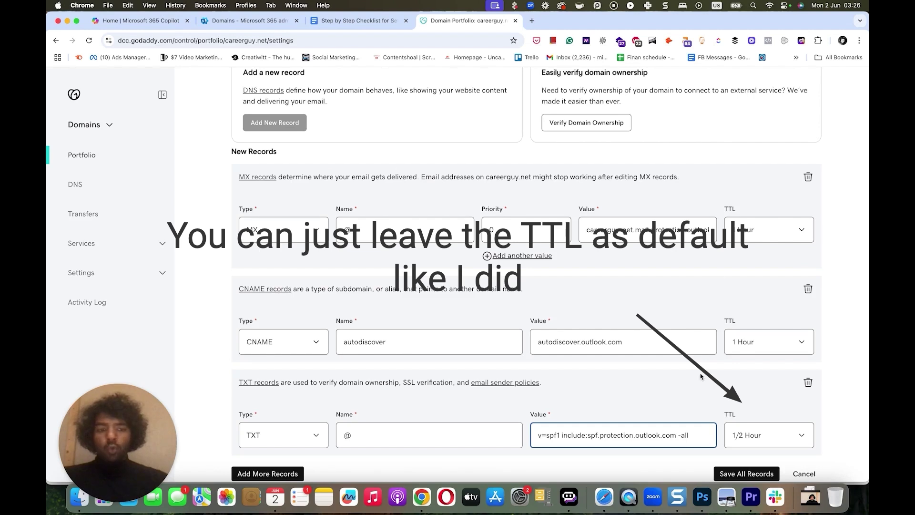
click(737, 472)
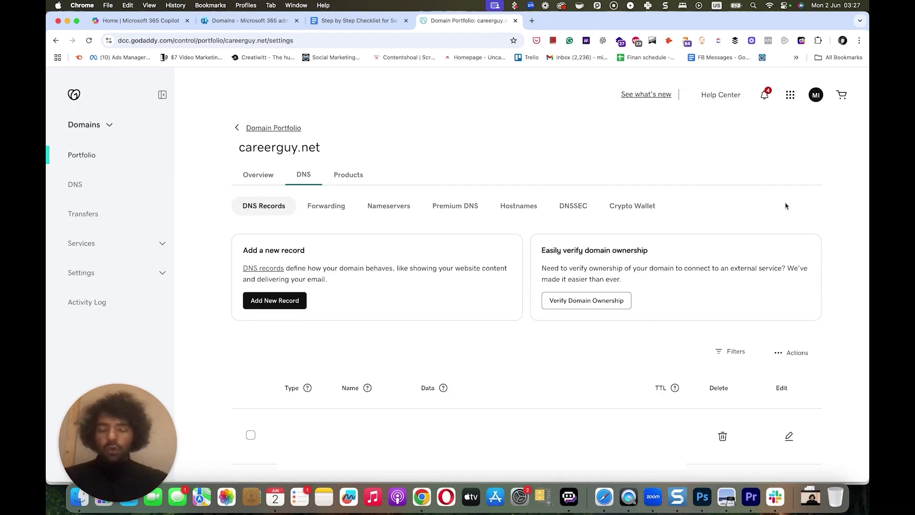
- Enable DKIM under Advanced options, showing the selector1 and selector2 _domainkey CNAME records
click(258, 22)
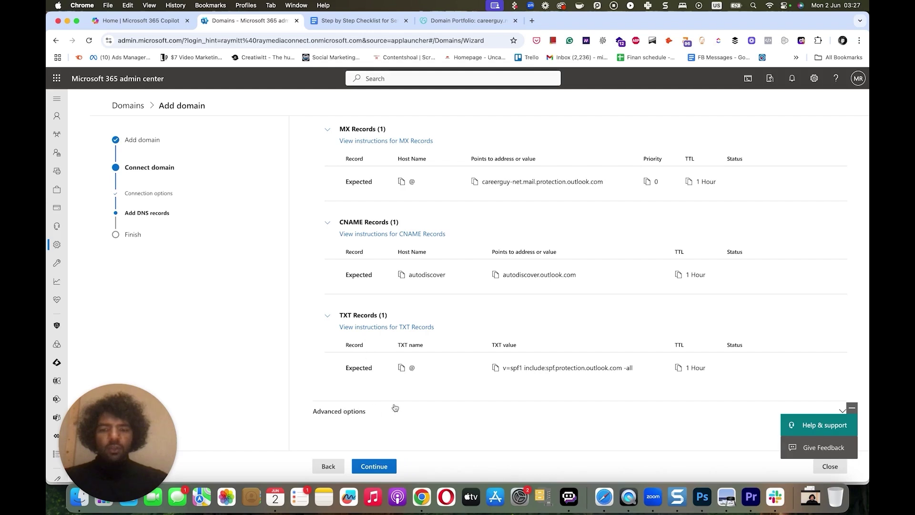
click(345, 412)
scroll(334, 410, down, 2)
click(318, 411)
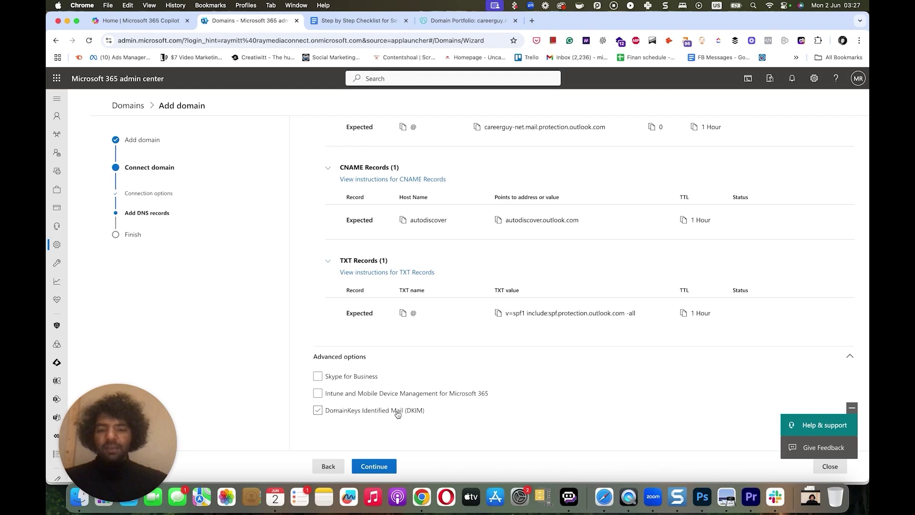
click(317, 411)
scroll(403, 293, down, 2)
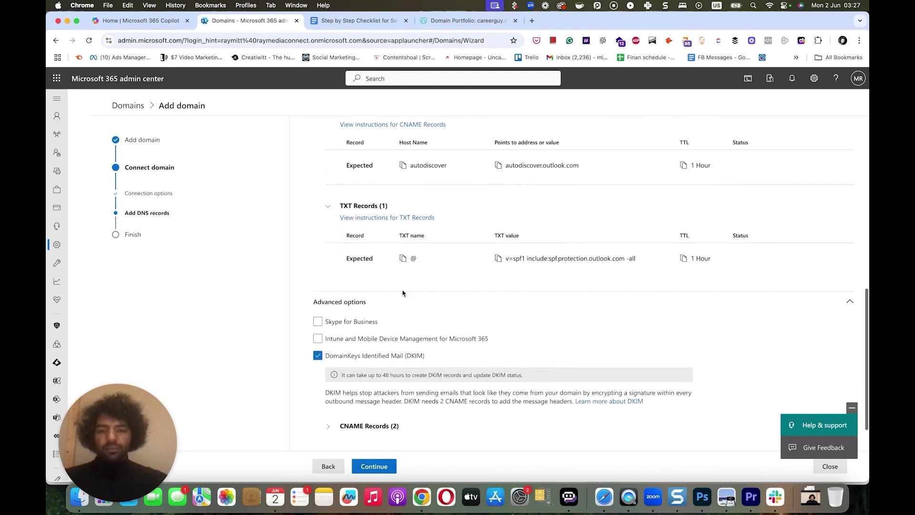
scroll(403, 293, down, 2)
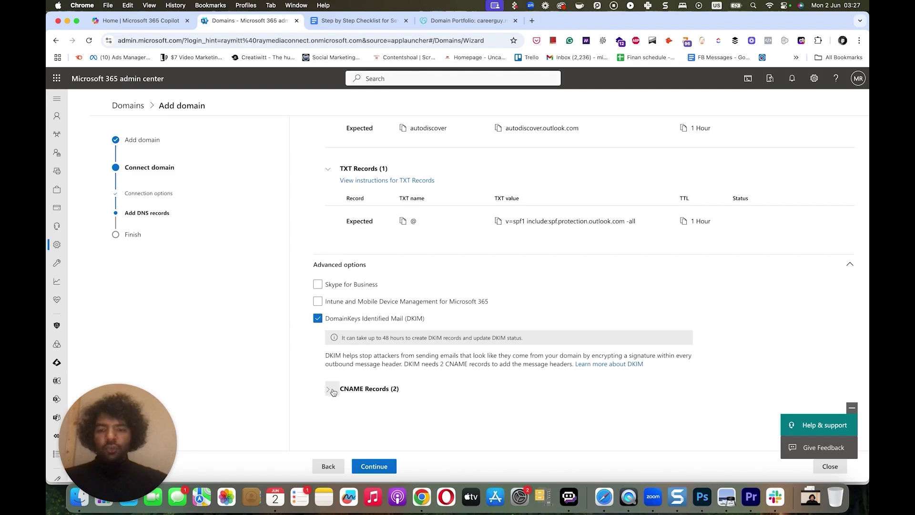
click(332, 390)
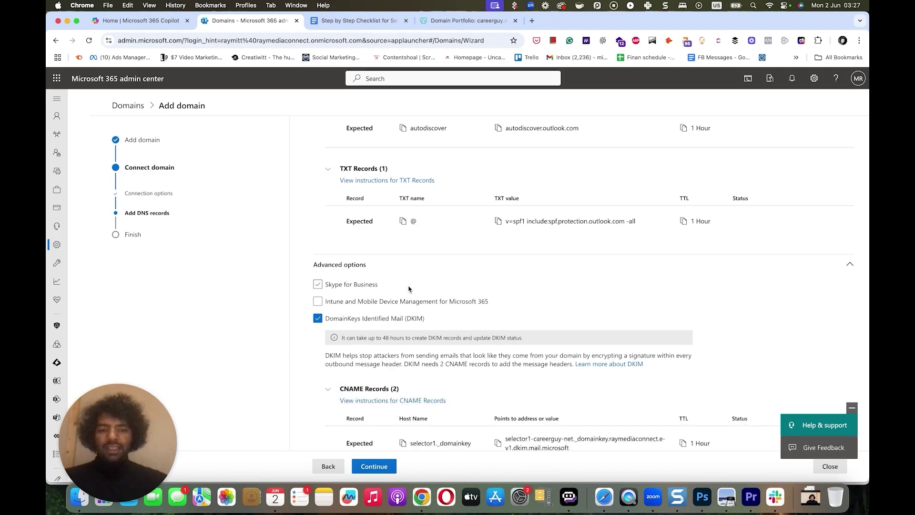
scroll(409, 289, down, 3)
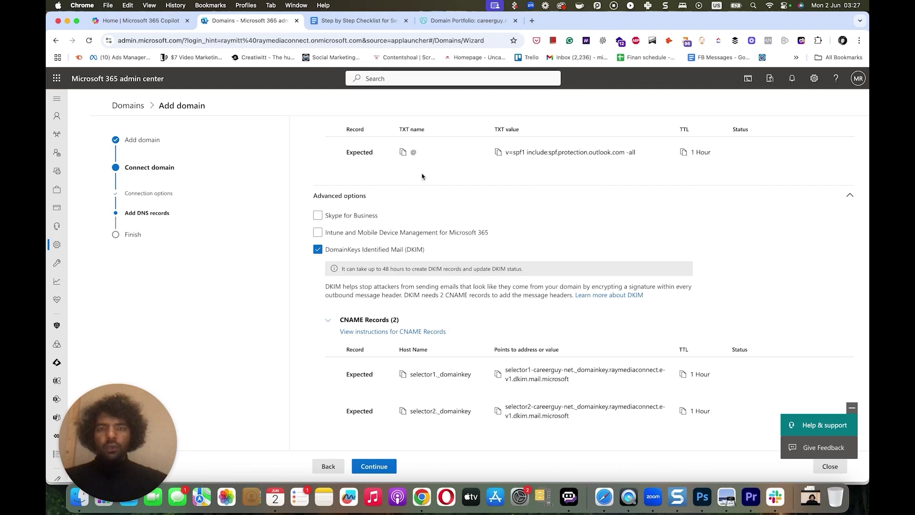
click(475, 23)
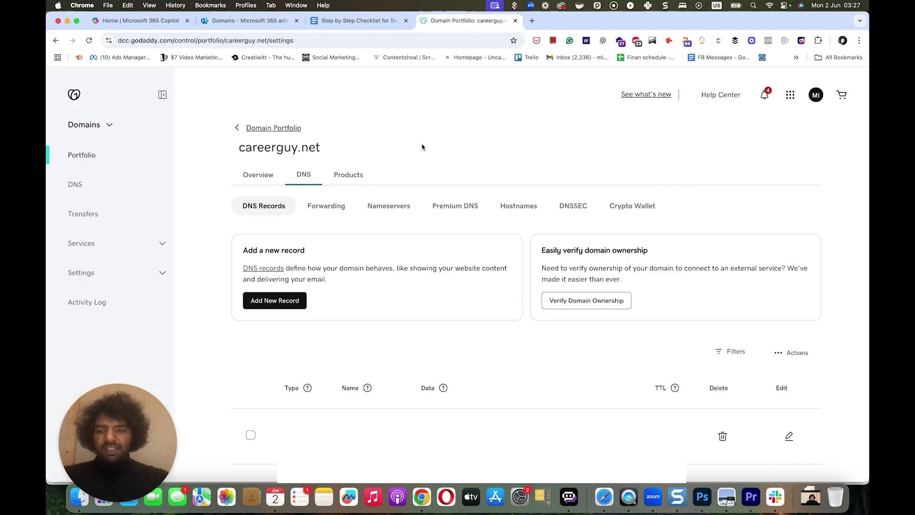
- Add two new record rows and make the first a CNAME named selector1._domainkey
scroll(421, 147, down, 1)
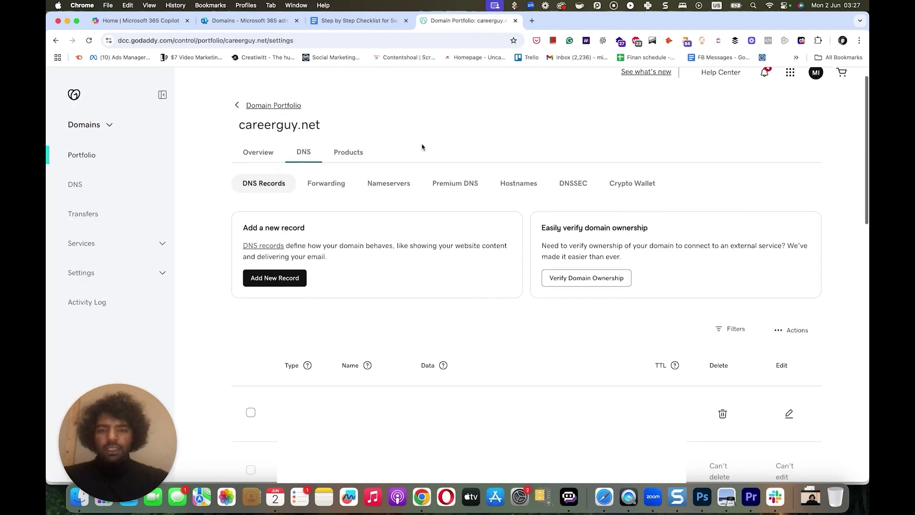
click(289, 274)
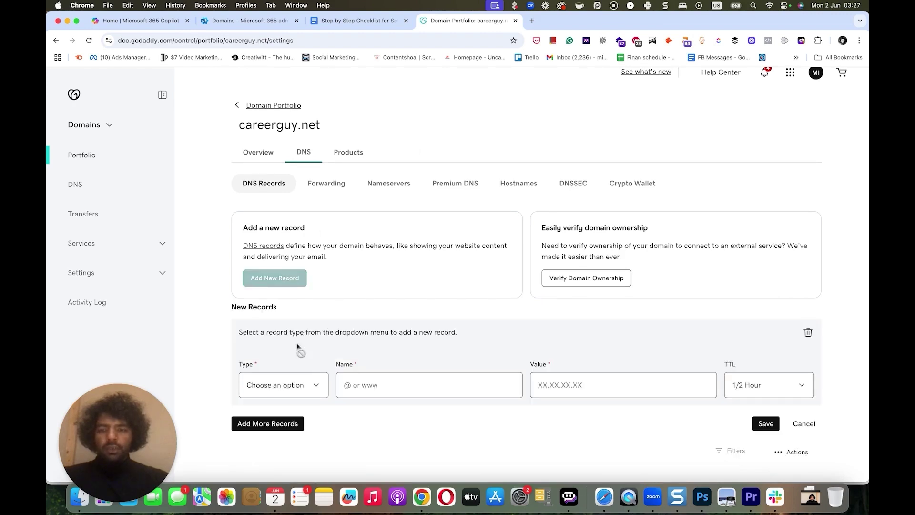
click(278, 423)
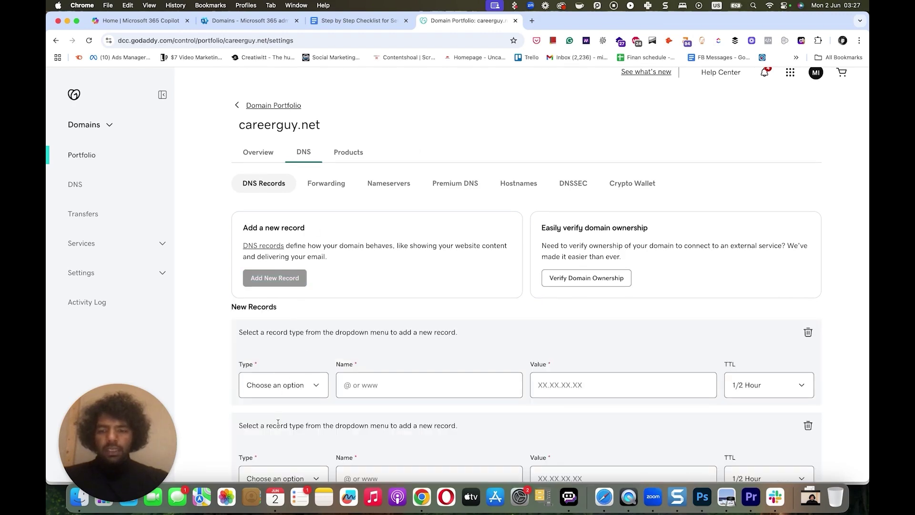
scroll(343, 301, down, 2)
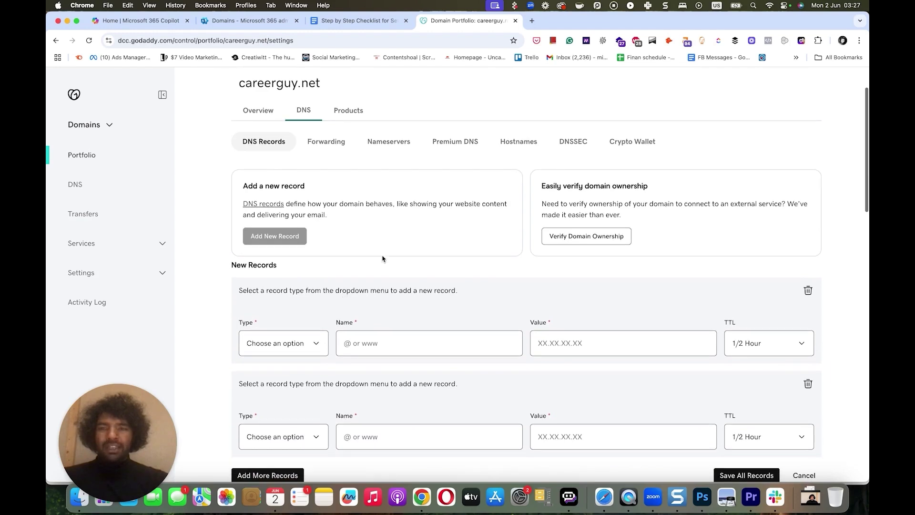
click(265, 22)
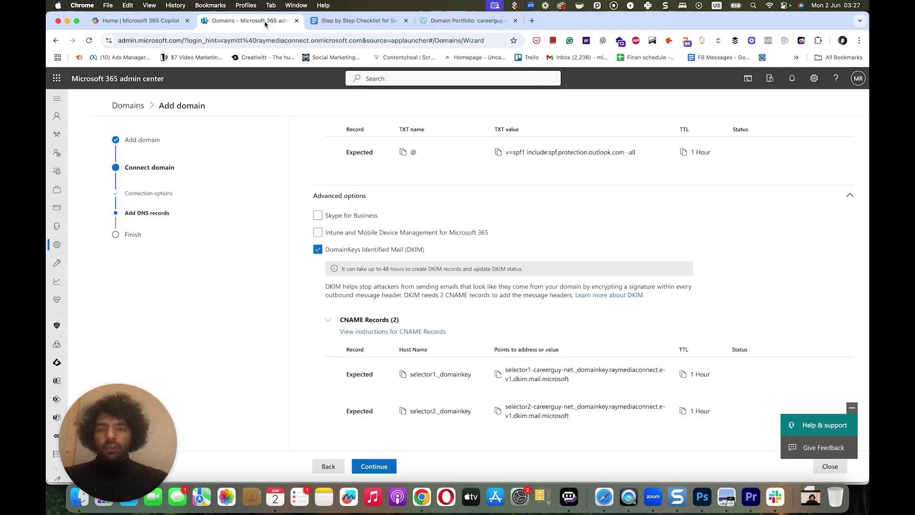
click(402, 374)
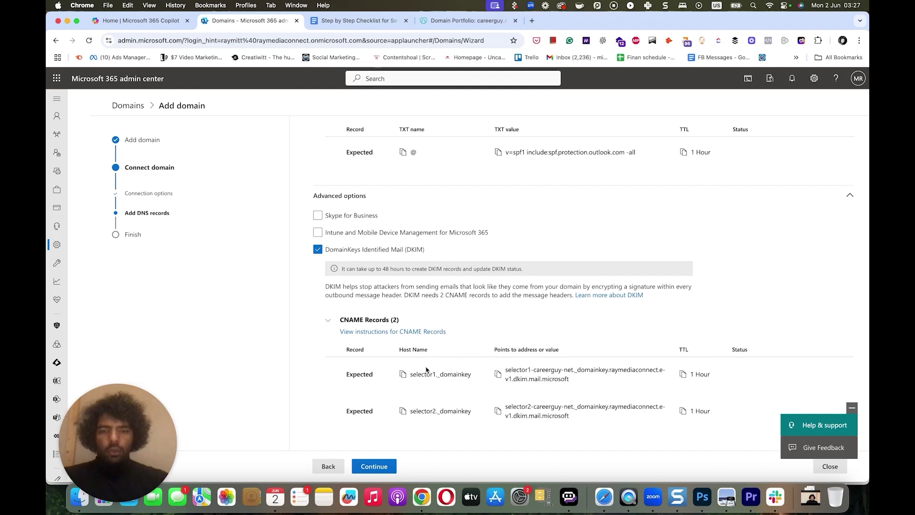
click(454, 20)
click(286, 349)
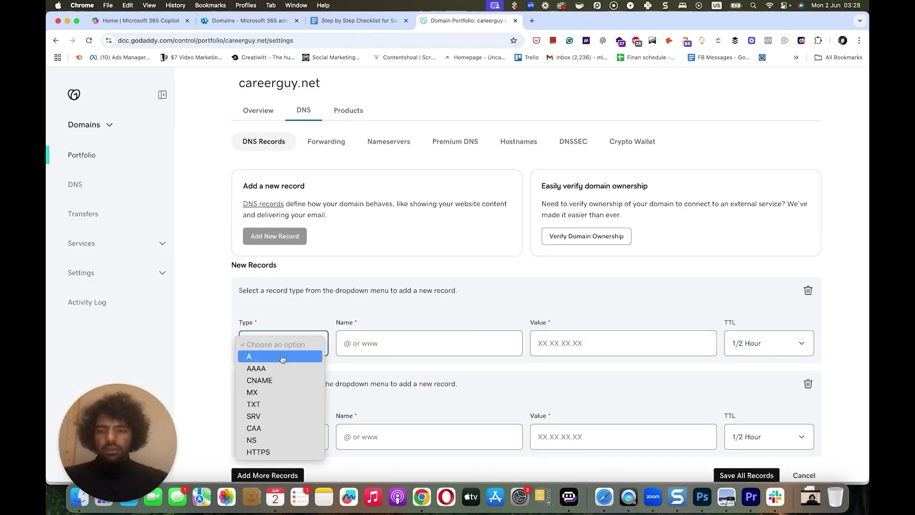
click(275, 381)
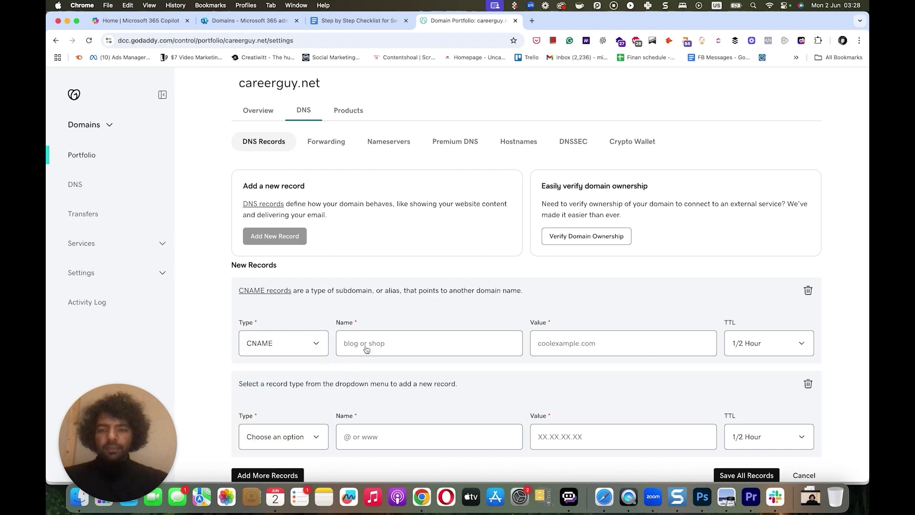
click(366, 343)
key(super+v)
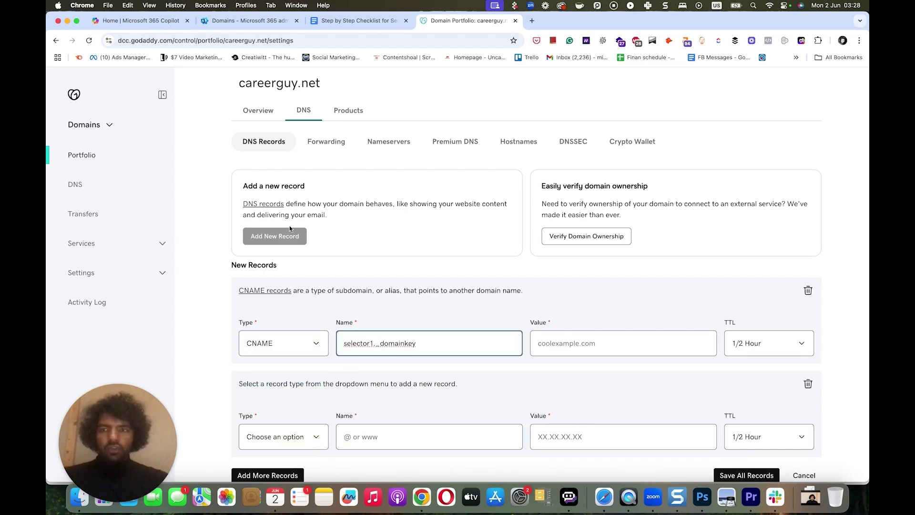
- Point the selector1 CNAME at Microsoft's selector1 DKIM target with a 1 Hour TTL
click(239, 20)
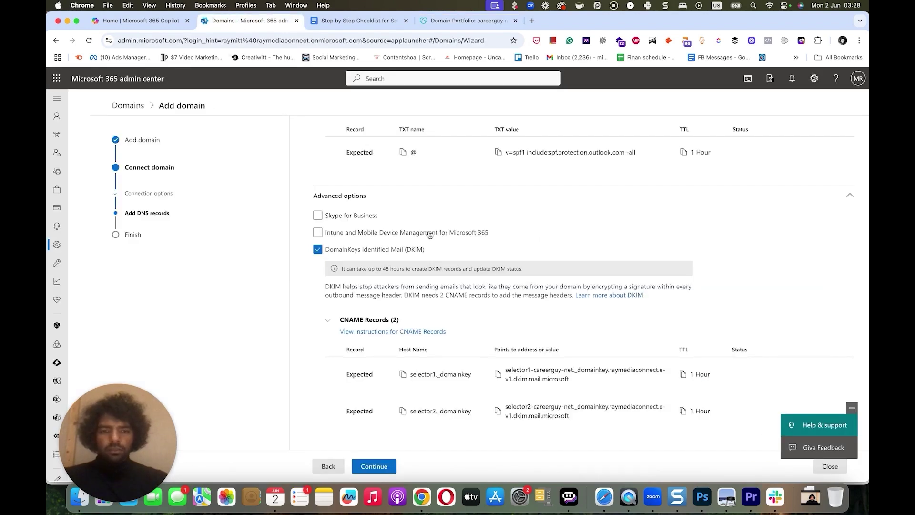
click(498, 375)
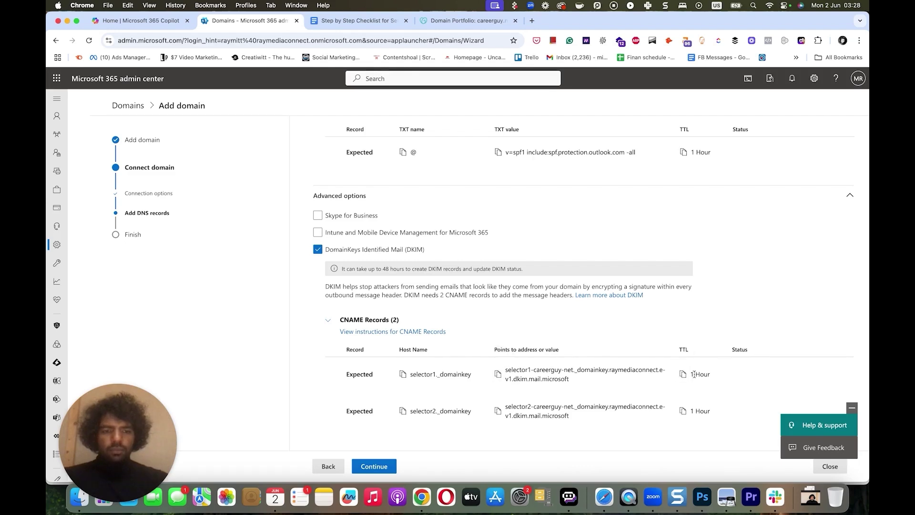
click(456, 23)
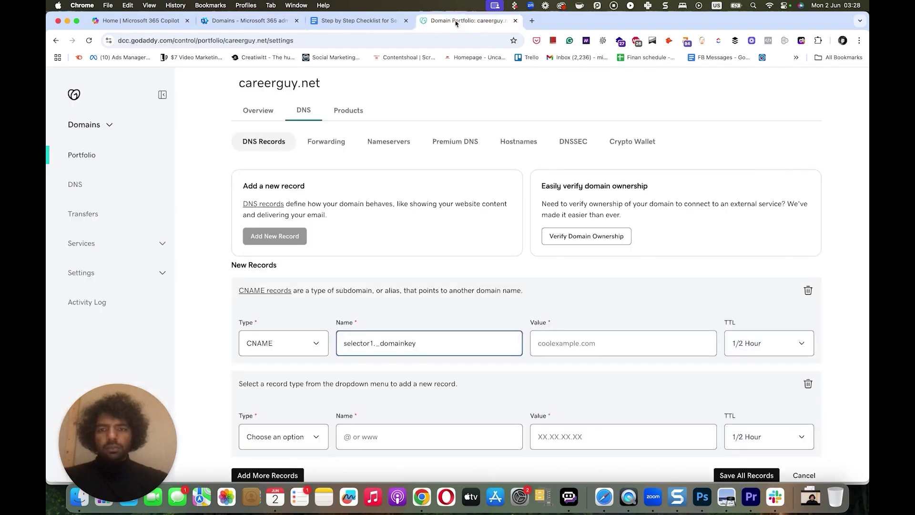
click(586, 343)
key(super+v)
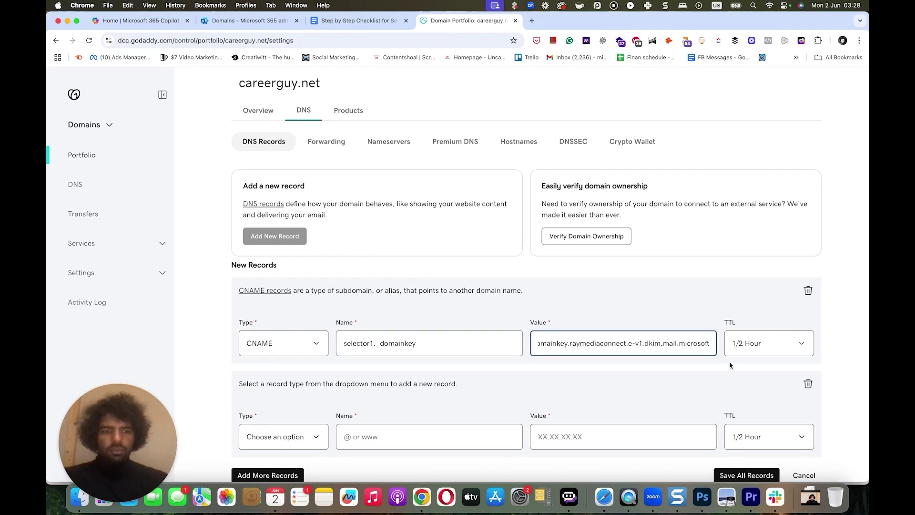
click(746, 344)
click(747, 361)
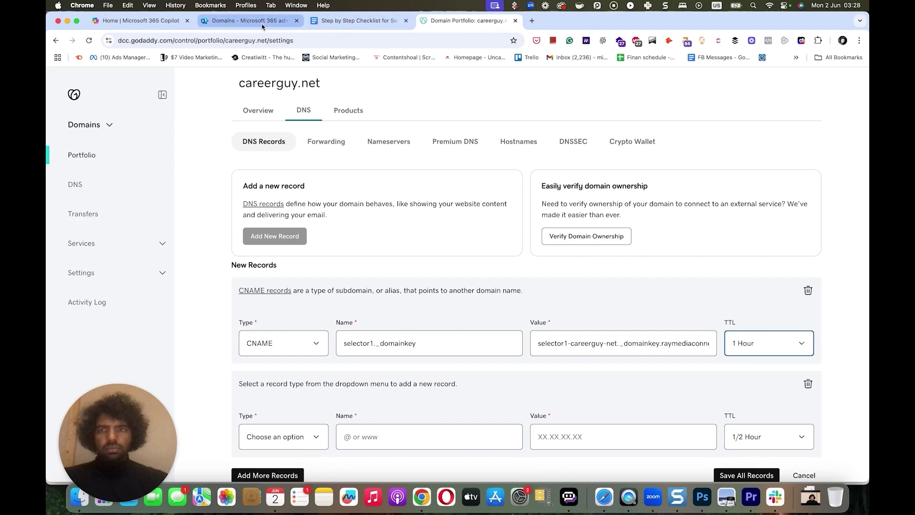
- Make the second new record a CNAME named selector2._domainkey
click(235, 28)
scroll(339, 229, down, 1)
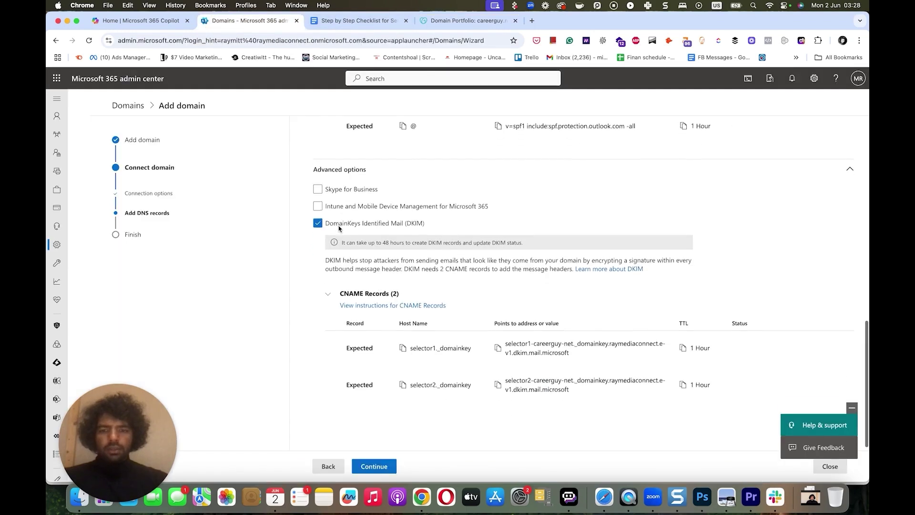
click(402, 384)
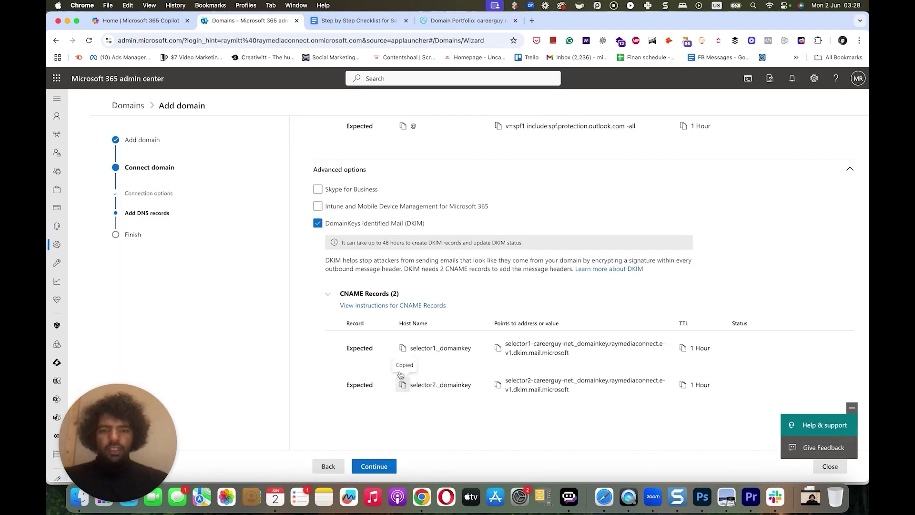
click(425, 19)
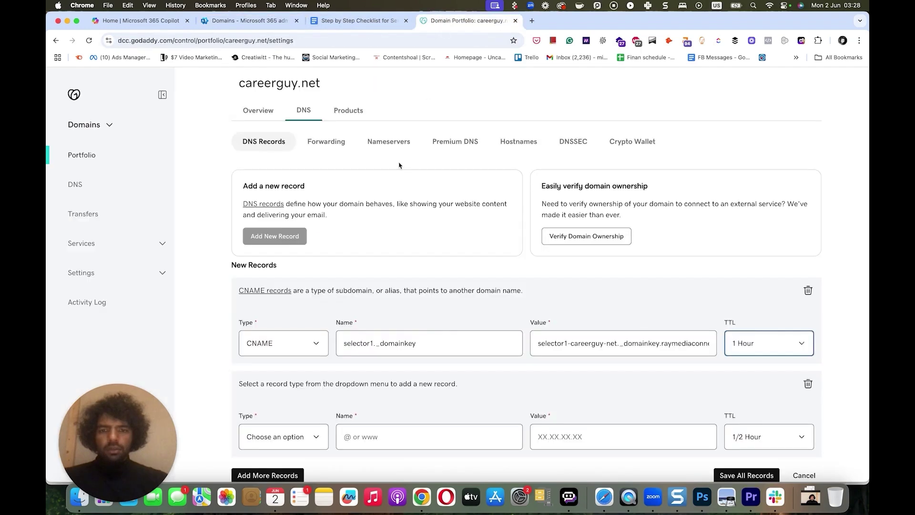
click(295, 437)
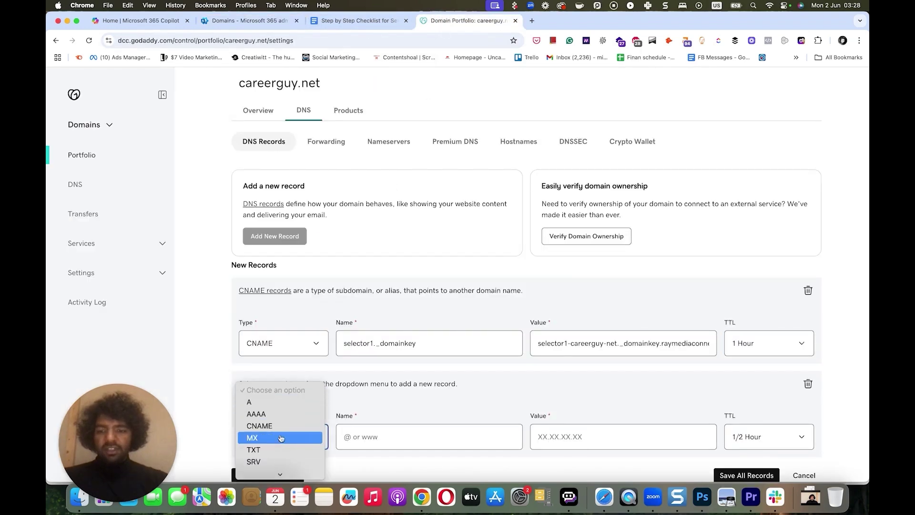
click(280, 429)
click(365, 435)
key(super+v)
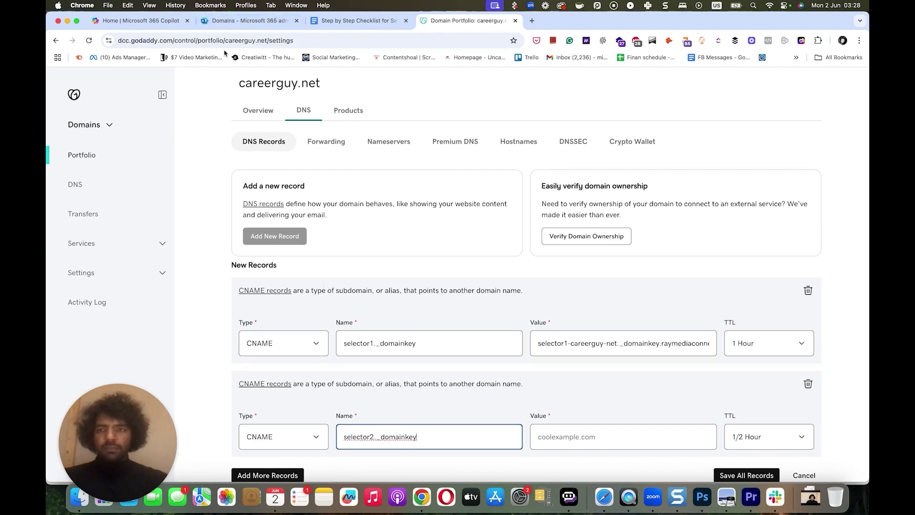
- Point selector2 at Microsoft's selector2 DKIM target, set 1 Hour TTL, and save both records
click(238, 21)
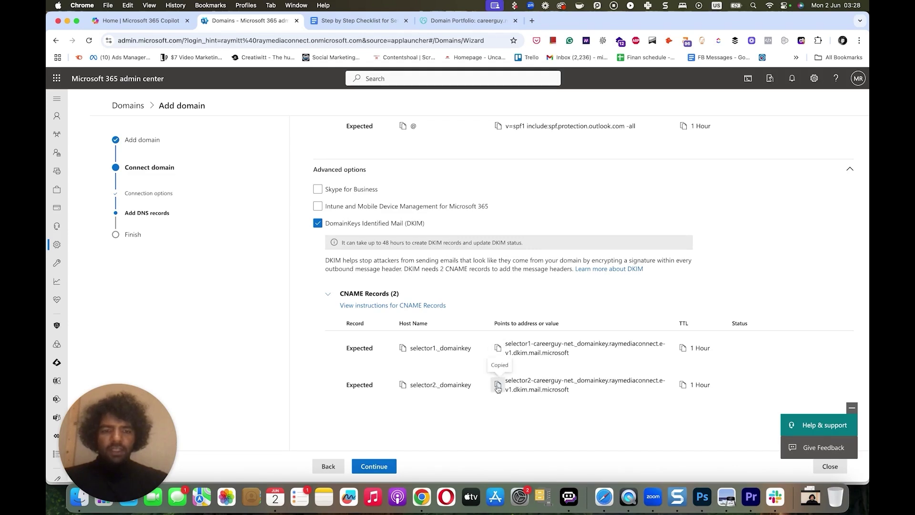
click(444, 21)
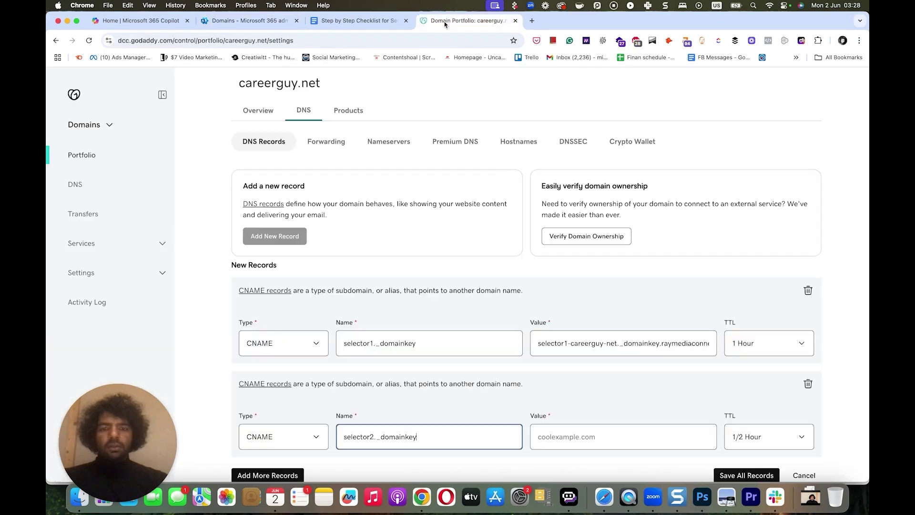
click(556, 436)
key(super+v)
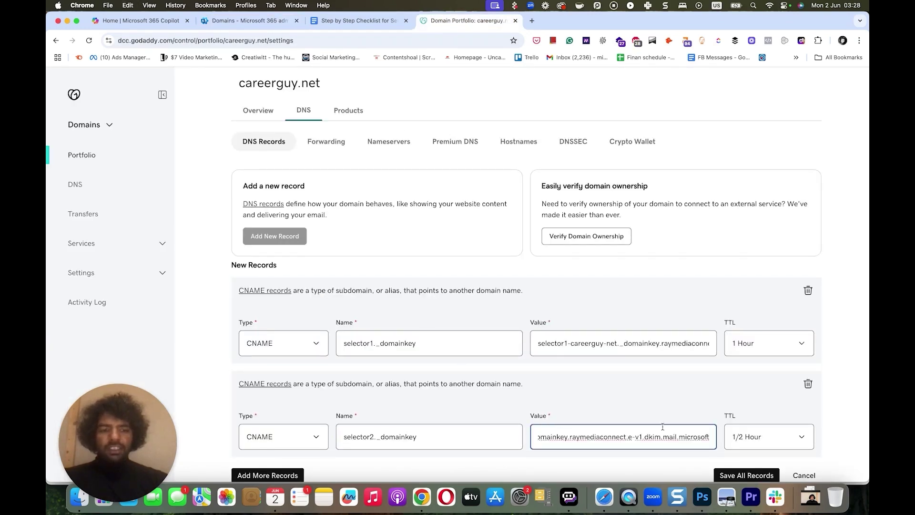
click(737, 437)
click(723, 421)
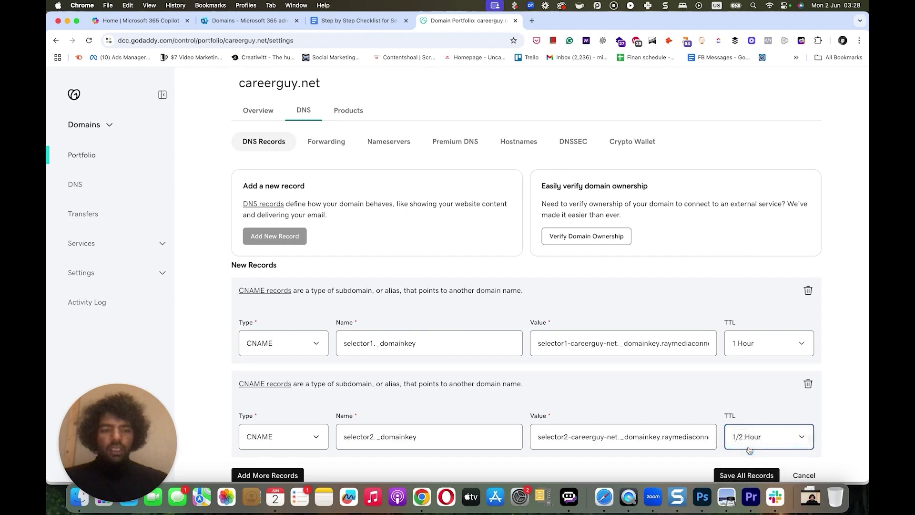
click(257, 22)
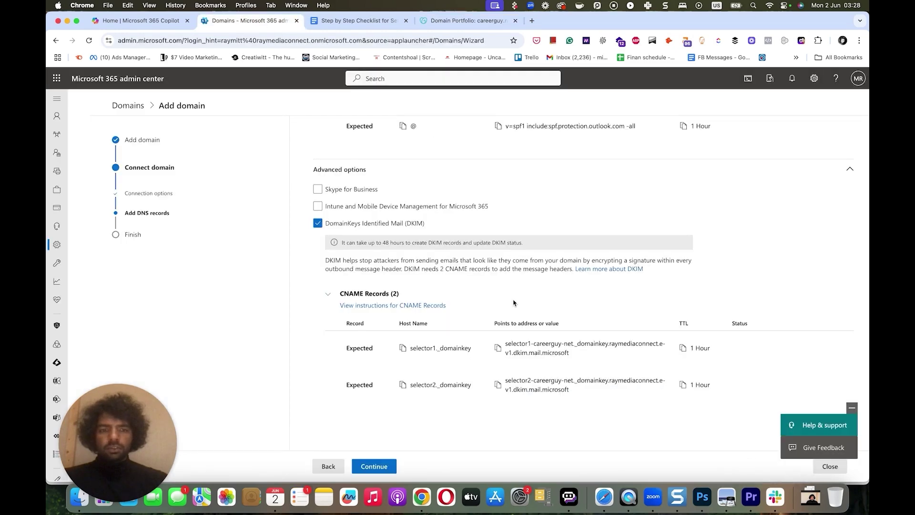
click(460, 22)
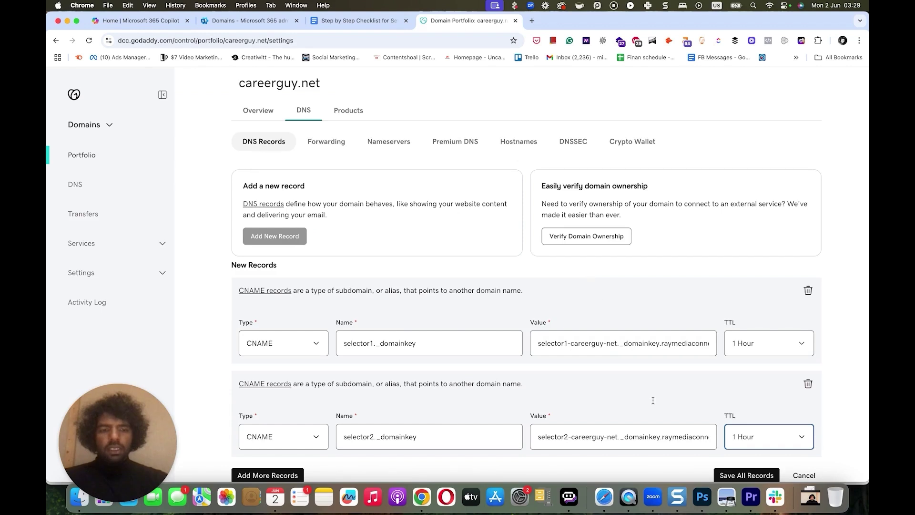
click(726, 475)
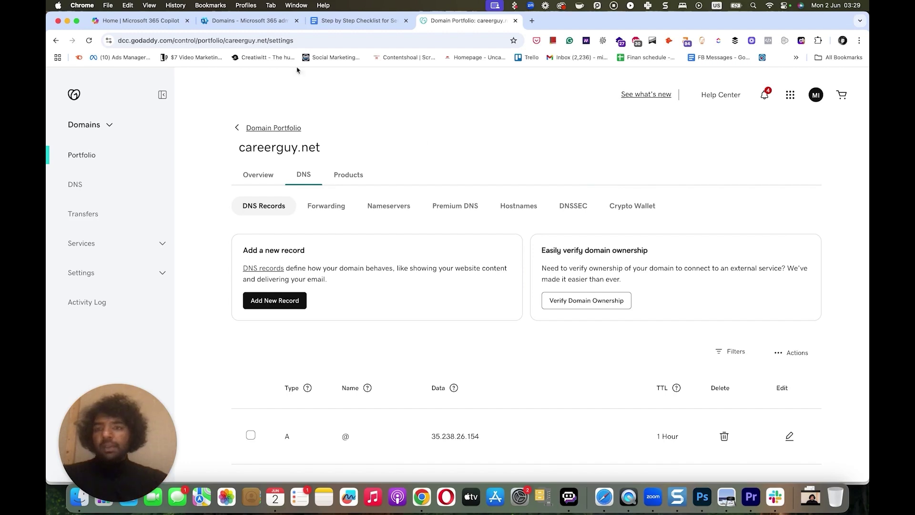
- Continue the careerguy.net Add domain wizard so Microsoft 365 verifies the DNS records
click(240, 21)
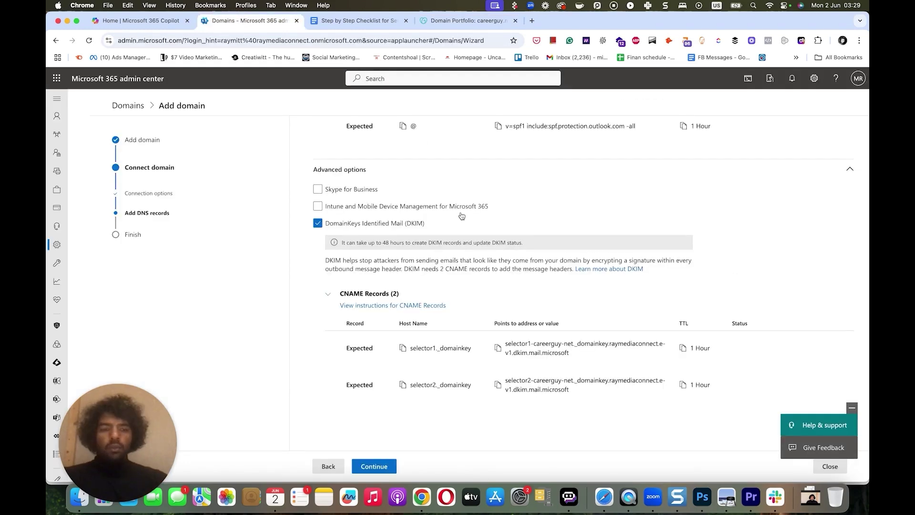
scroll(461, 216, down, 1)
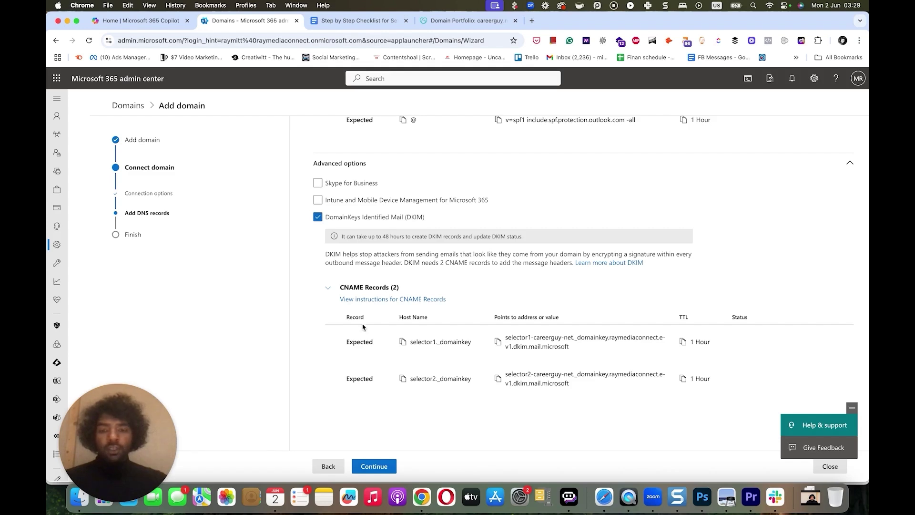
click(370, 468)
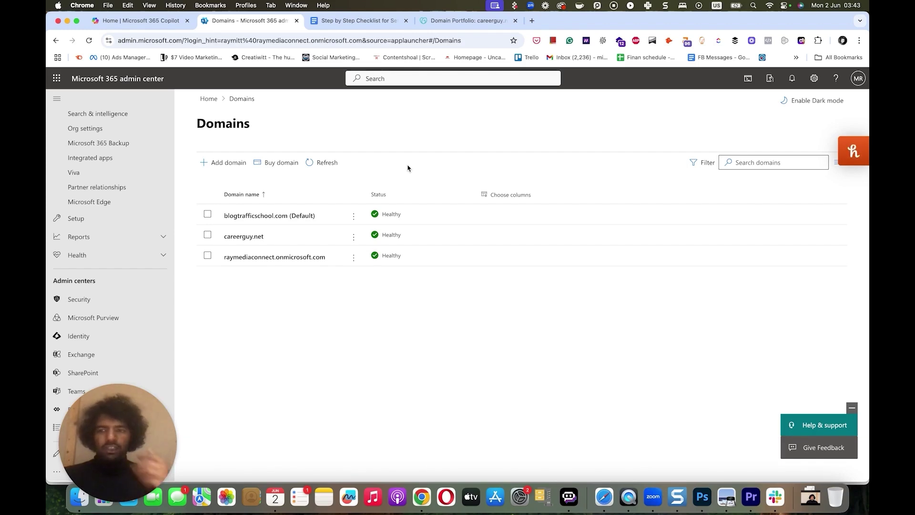
- Go through Defender's threat policies to Email authentication settings and show the DKIM tab
click(79, 299)
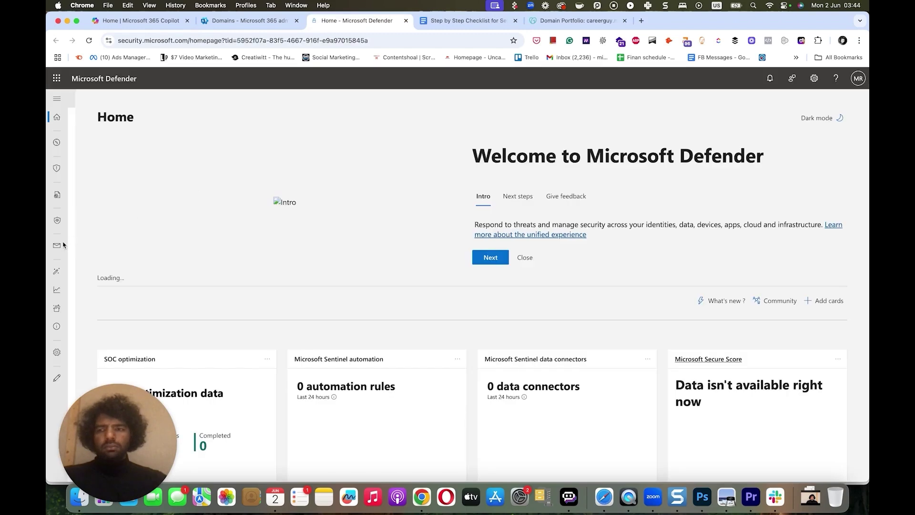
mouse_move(58, 246)
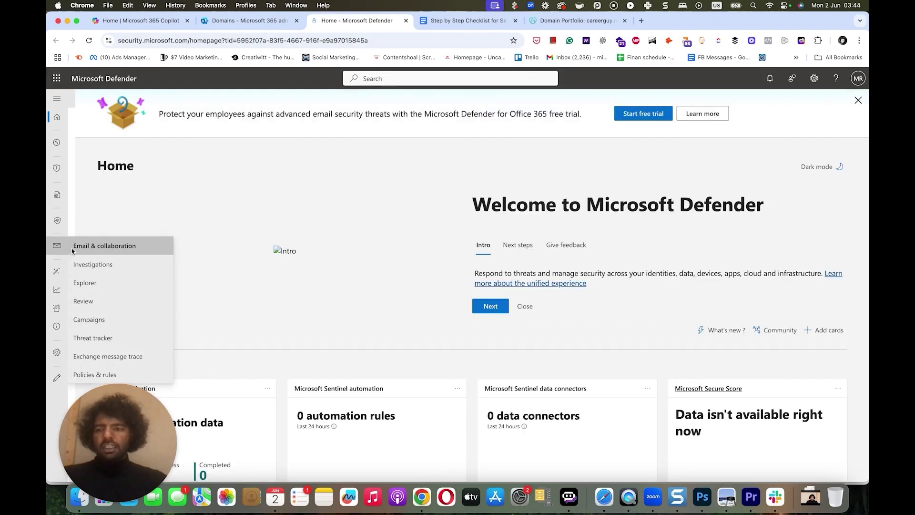
click(95, 374)
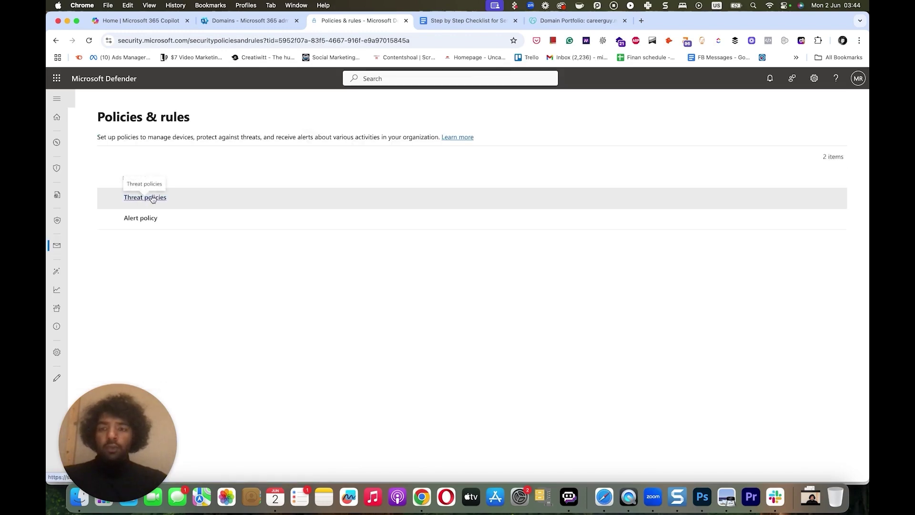
click(153, 197)
scroll(239, 162, down, 1)
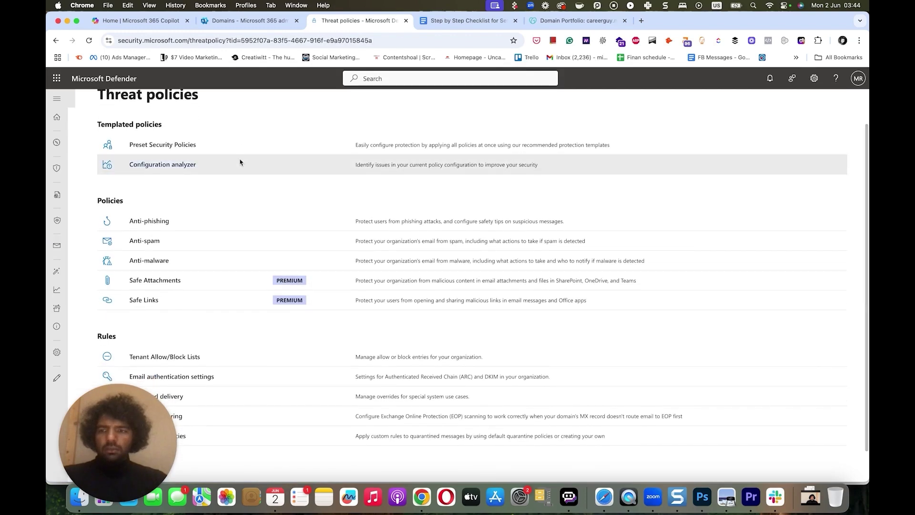
scroll(240, 161, down, 3)
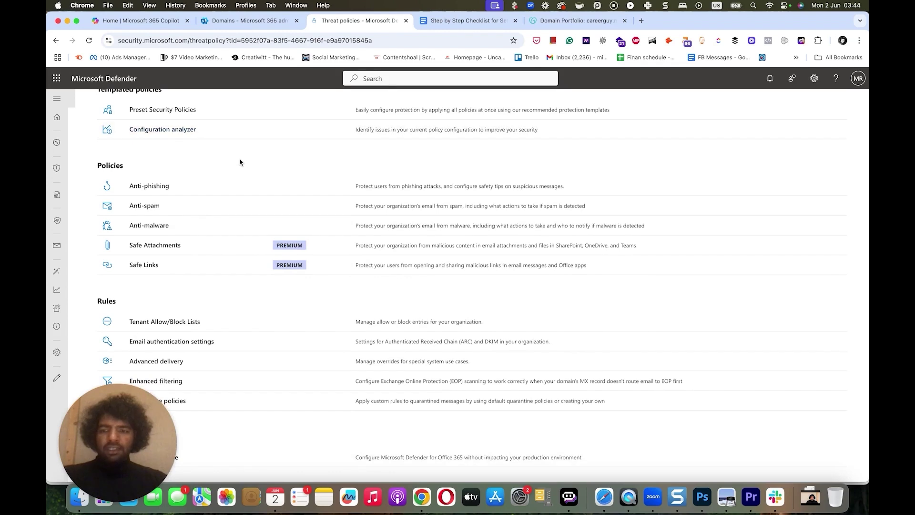
click(176, 343)
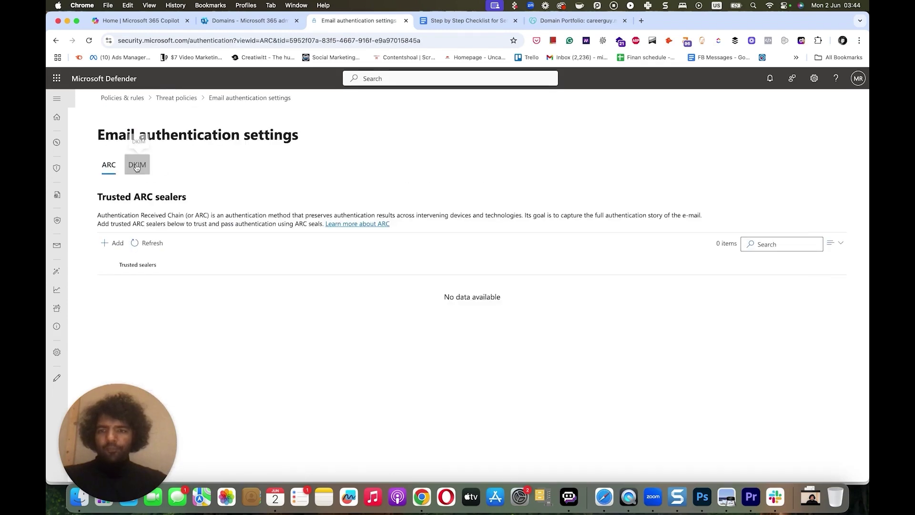
click(136, 166)
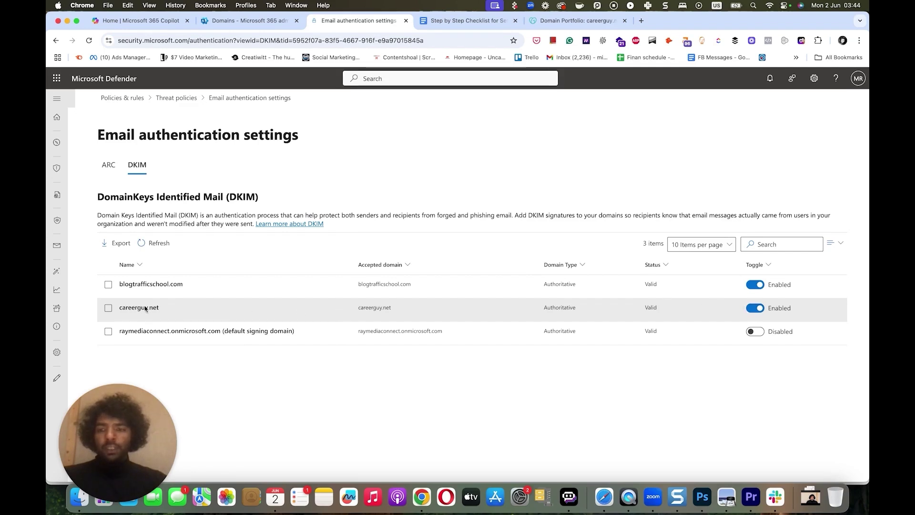
click(108, 308)
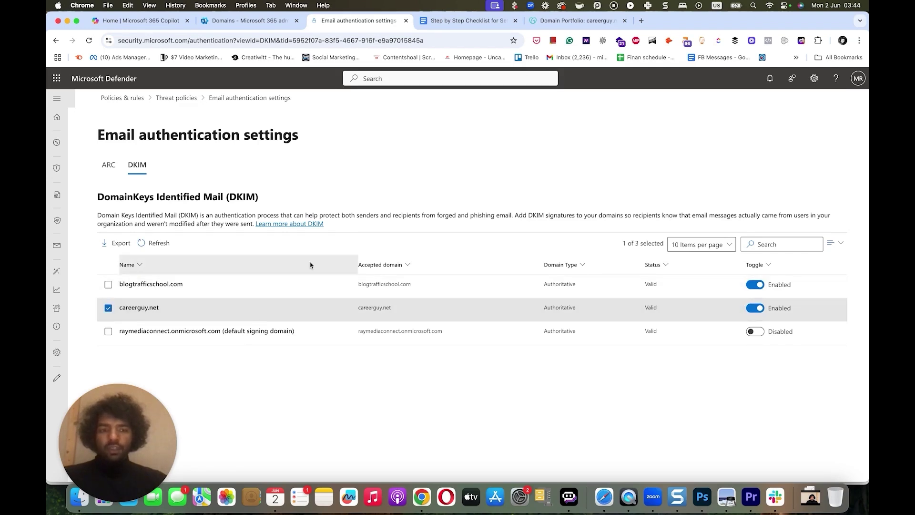
click(152, 310)
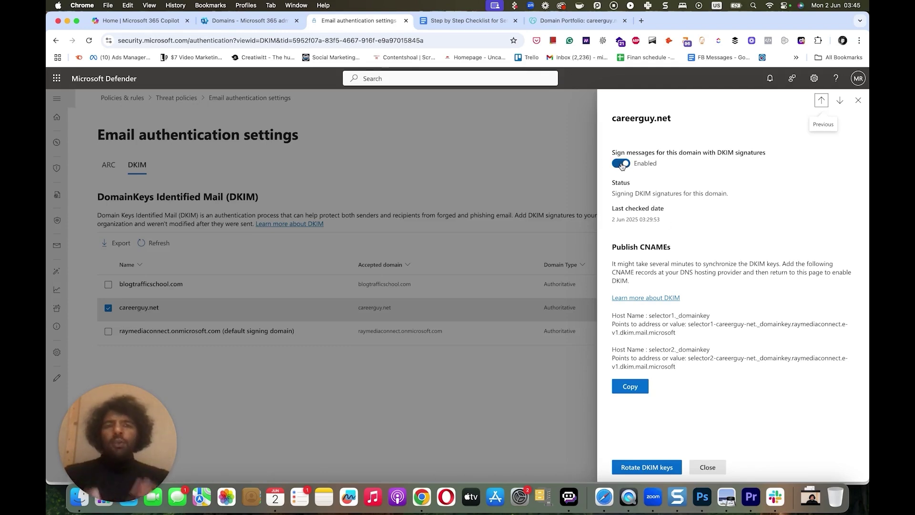
click(524, 193)
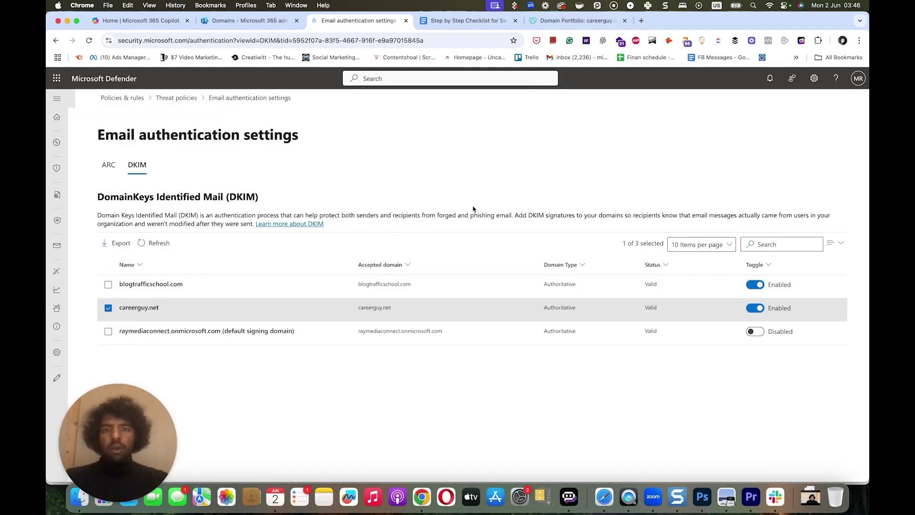
- Read section 3 Set up DMARC in the checklist, then return to careerguy.net's GoDaddy DNS records
click(490, 22)
scroll(399, 210, down, 5)
scroll(399, 209, down, 10)
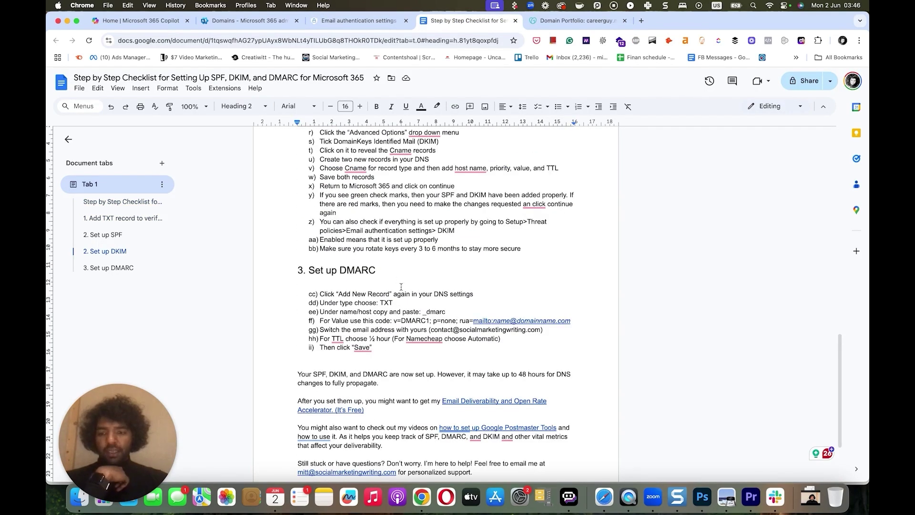
scroll(418, 250, up, 15)
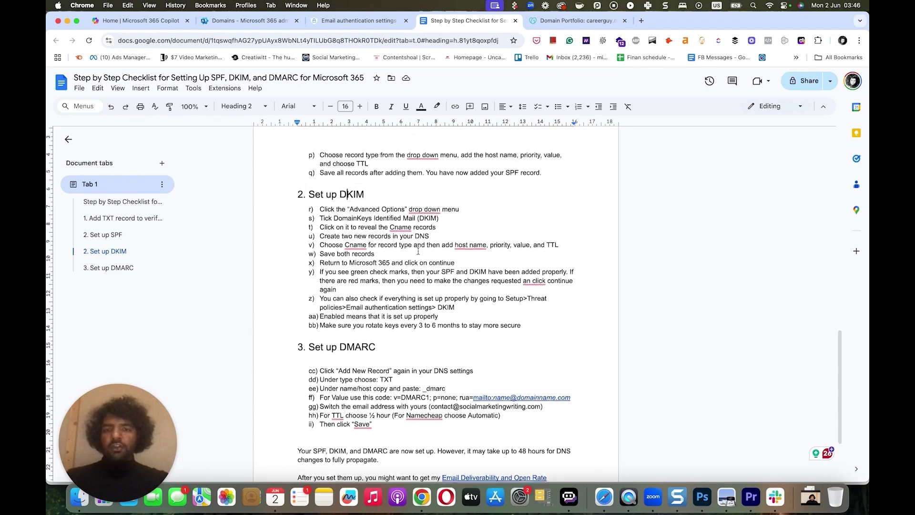
scroll(431, 230, down, 12)
scroll(432, 233, down, 4)
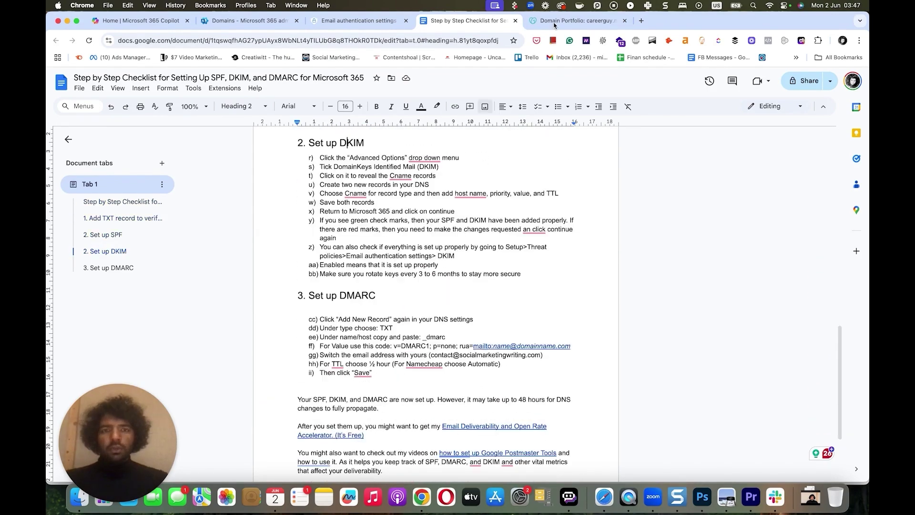
click(554, 21)
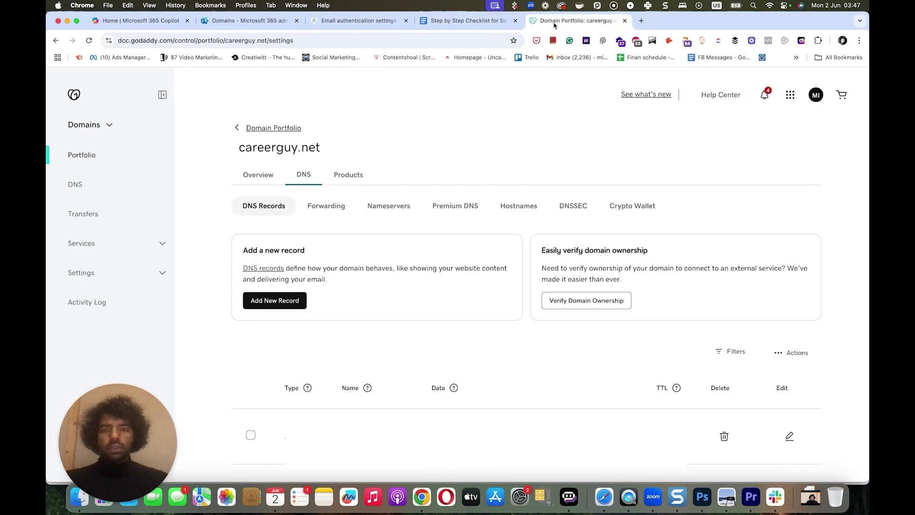
- Add a new TXT record named _dmarc, copying the host name from the checklist
click(274, 301)
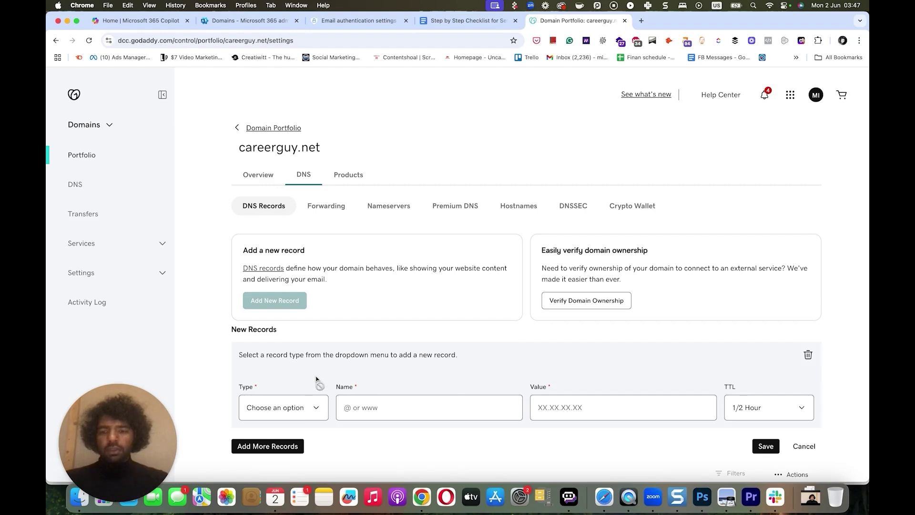
click(312, 407)
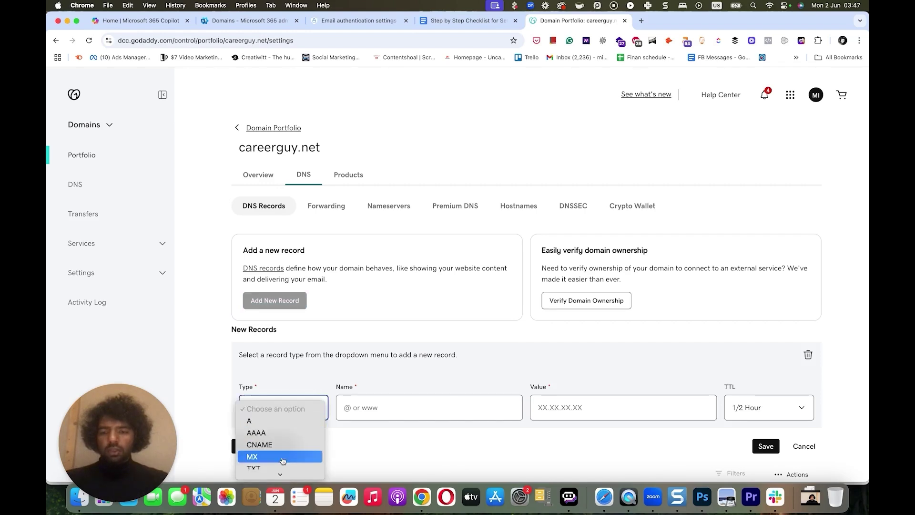
click(280, 462)
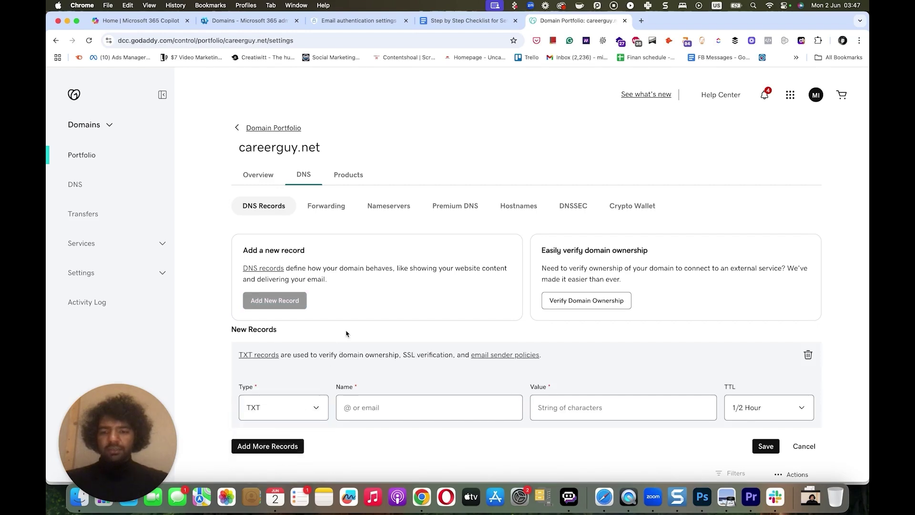
click(444, 21)
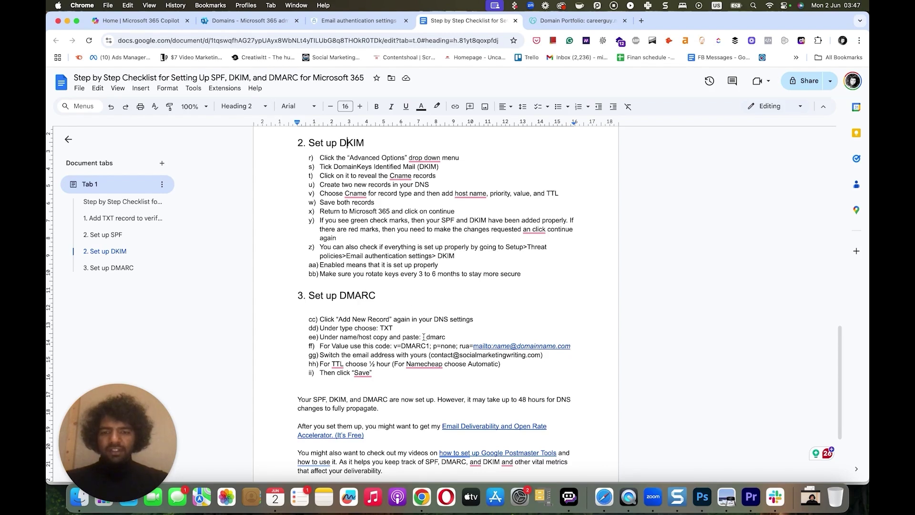
drag(422, 338, 446, 337)
key(super+c)
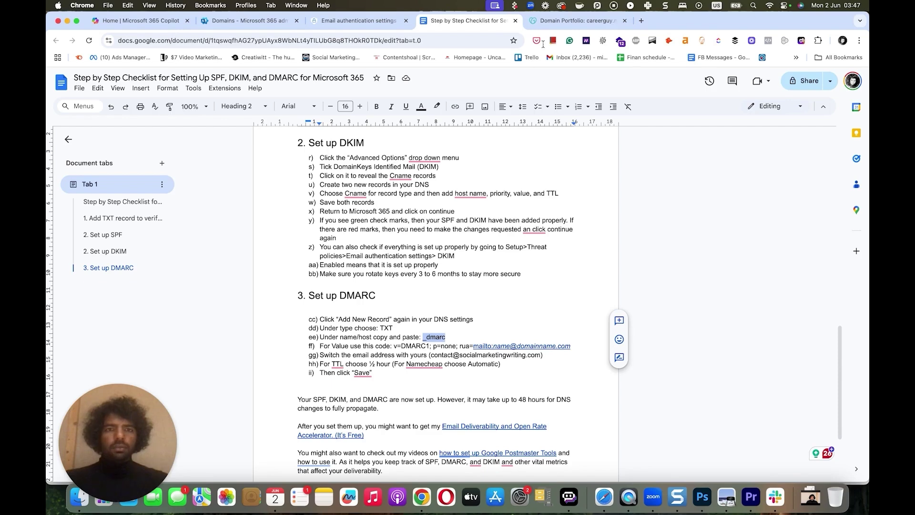
click(554, 22)
click(410, 411)
key(super+v)
- Paste the checklist's v=DMARC1; p=none policy string into the _dmarc record's value
click(444, 22)
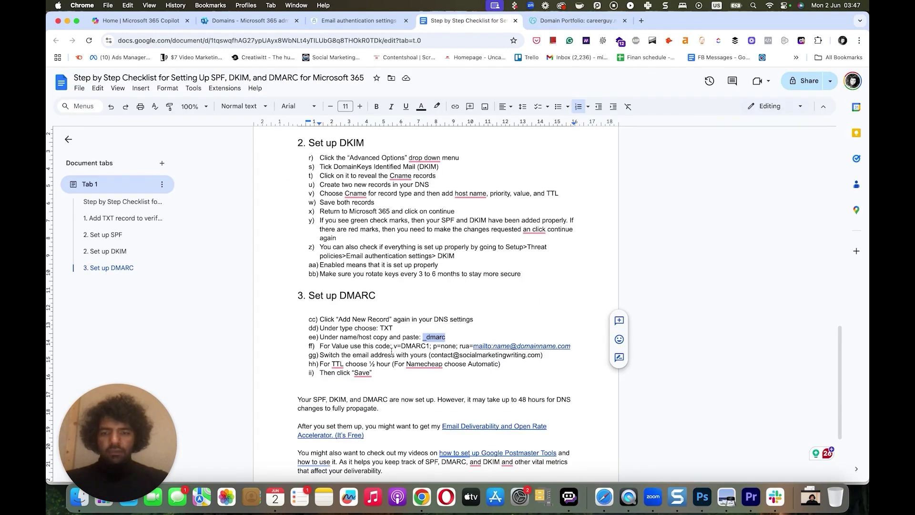
drag(393, 345, 569, 347)
key(super+c)
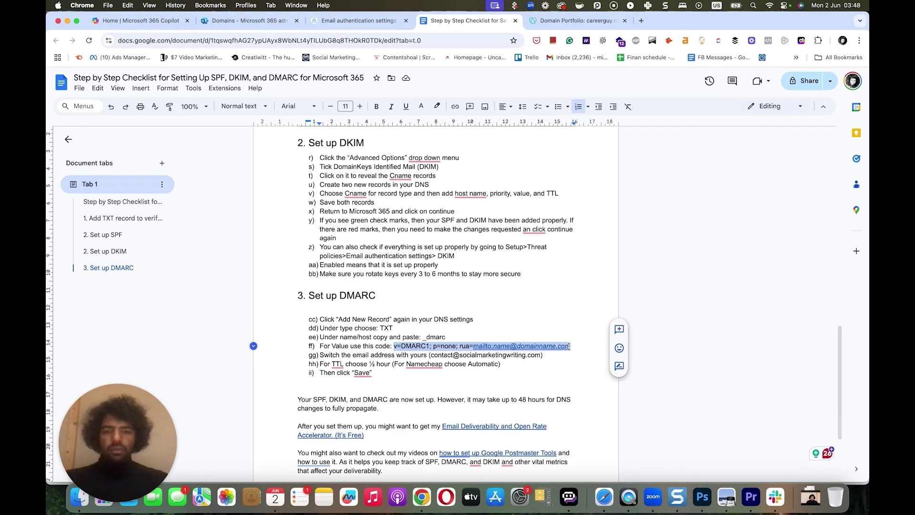
click(553, 23)
click(556, 402)
key(super+v)
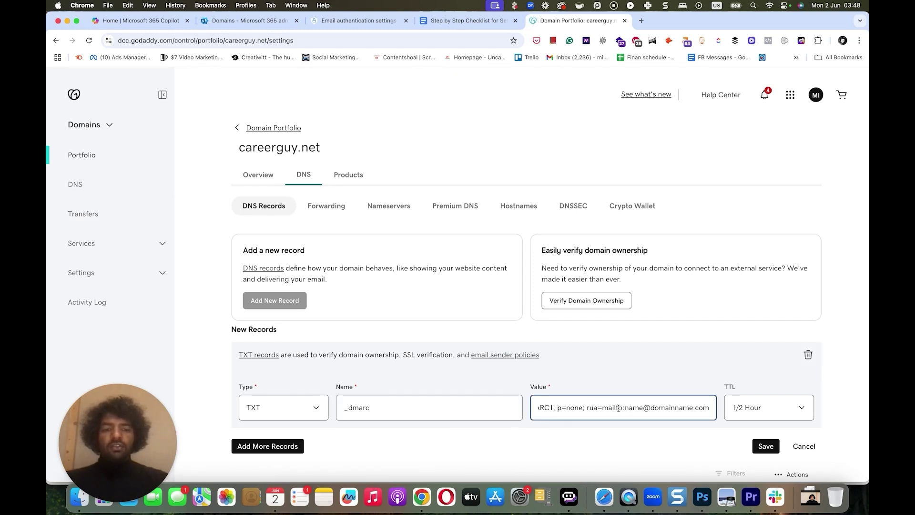
- Replace the placeholder rua address with the domain's reporting e-mail and save the _dmarc record
drag(626, 407, 695, 418)
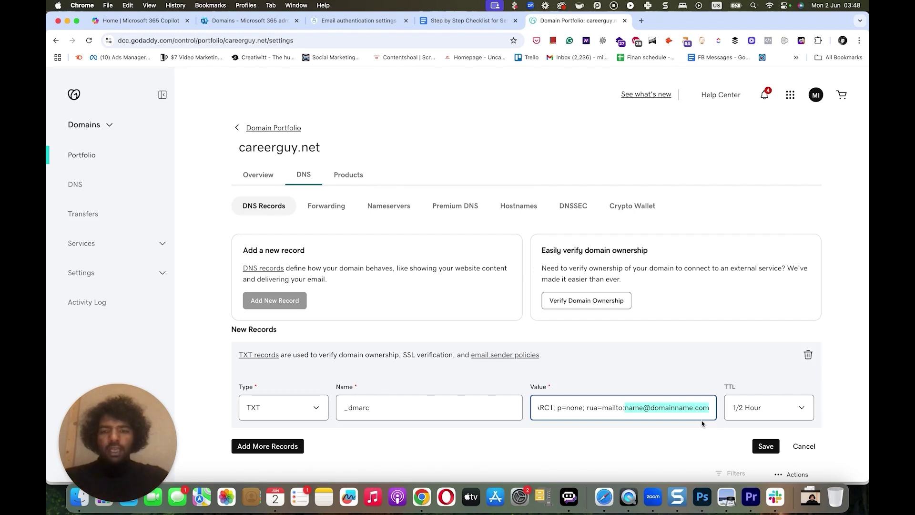
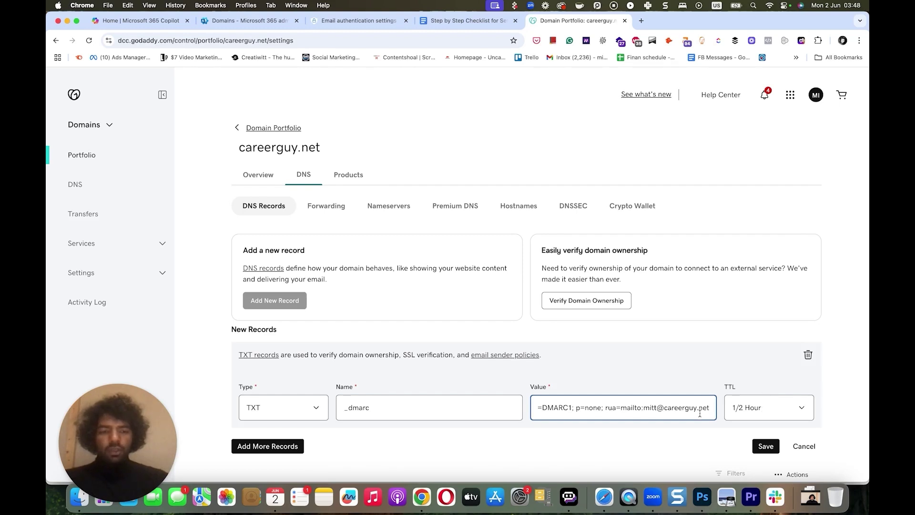
click(766, 445)
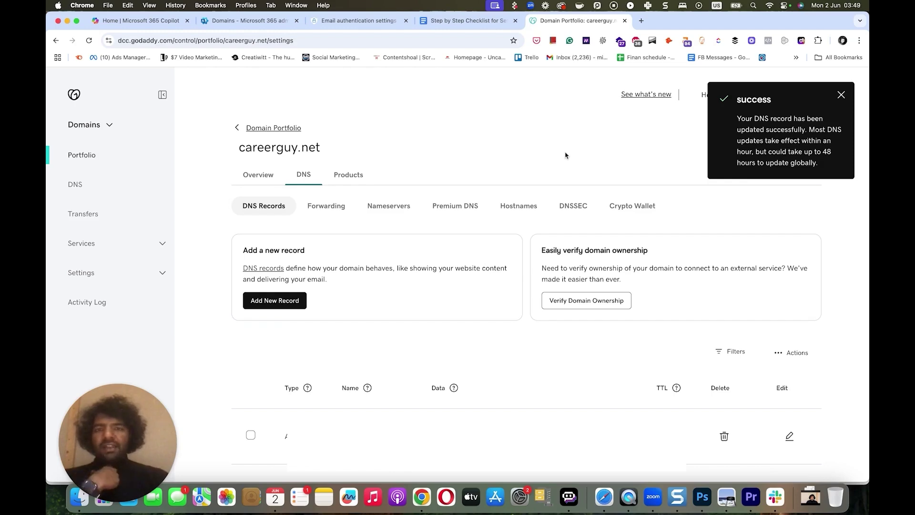
- Switch back to the Step by Step Checklist Google Doc
click(468, 20)
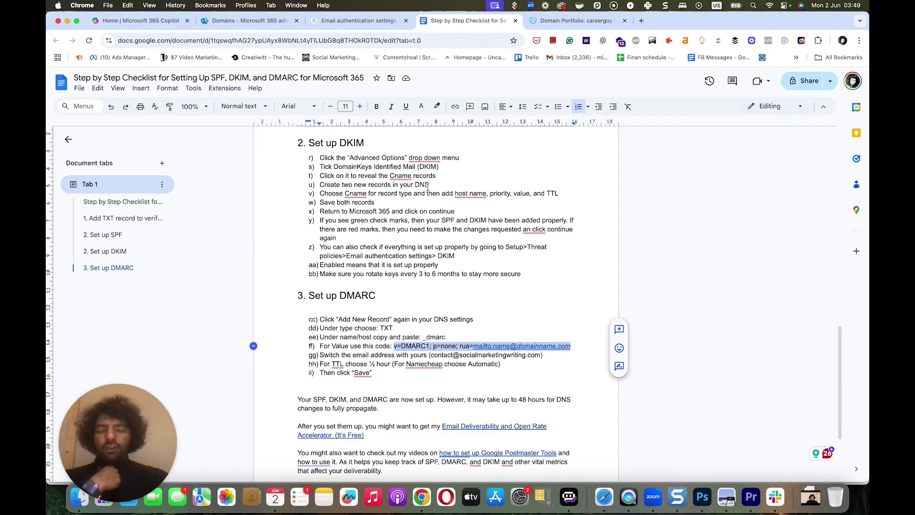